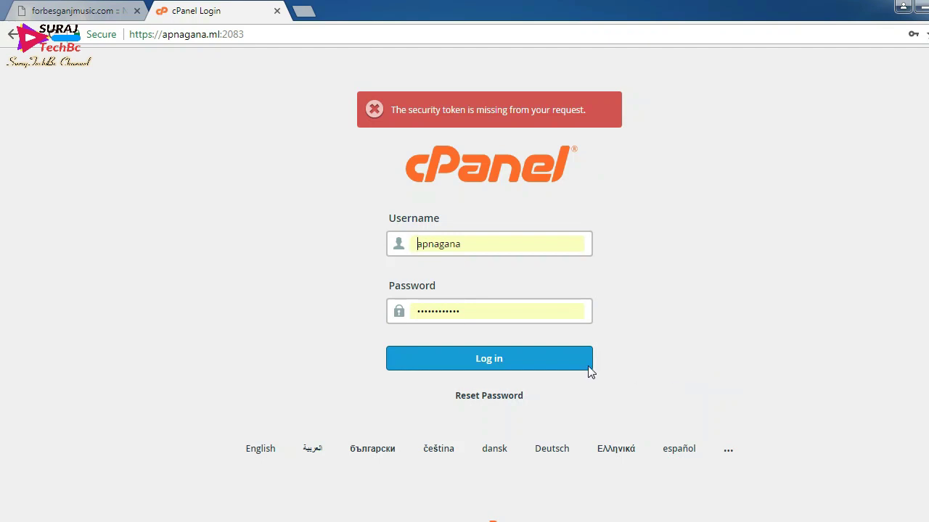
Log in to cPanel and open File Manager at the home directory
{"action": "left_click", "coordinate": [500, 365]}
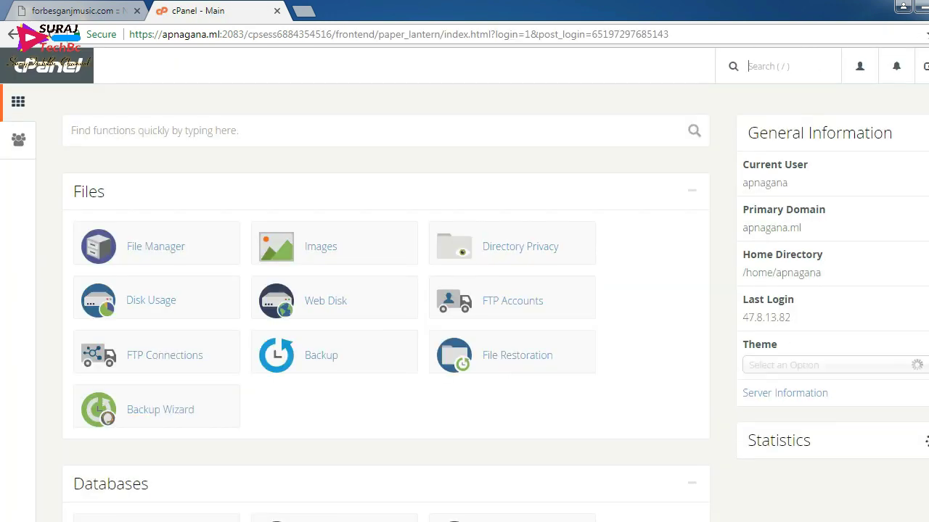
{"action": "left_click", "coordinate": [152, 255]}
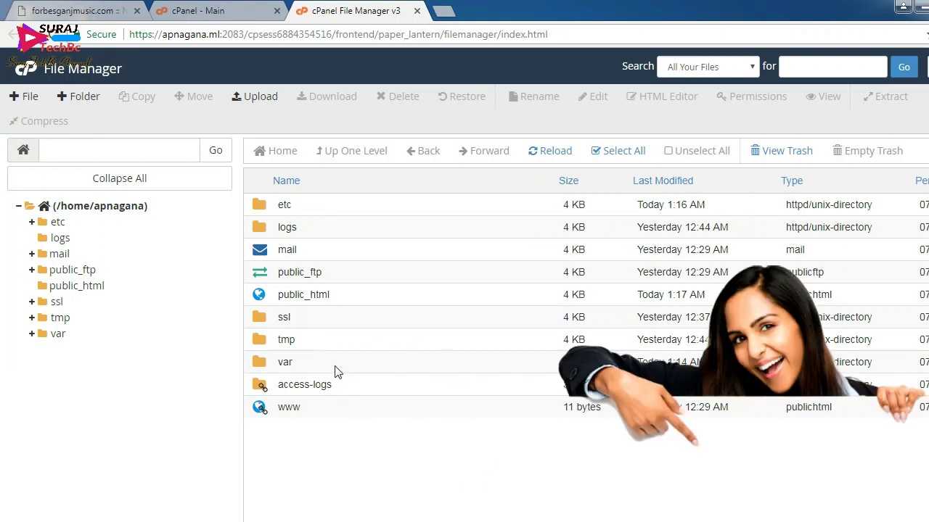
Open the empty public_html folder, then find the Admin-TBC archive on the desktop
{"action": "left_click", "coordinate": [356, 300]}
{"action": "double_click", "coordinate": [355, 300]}
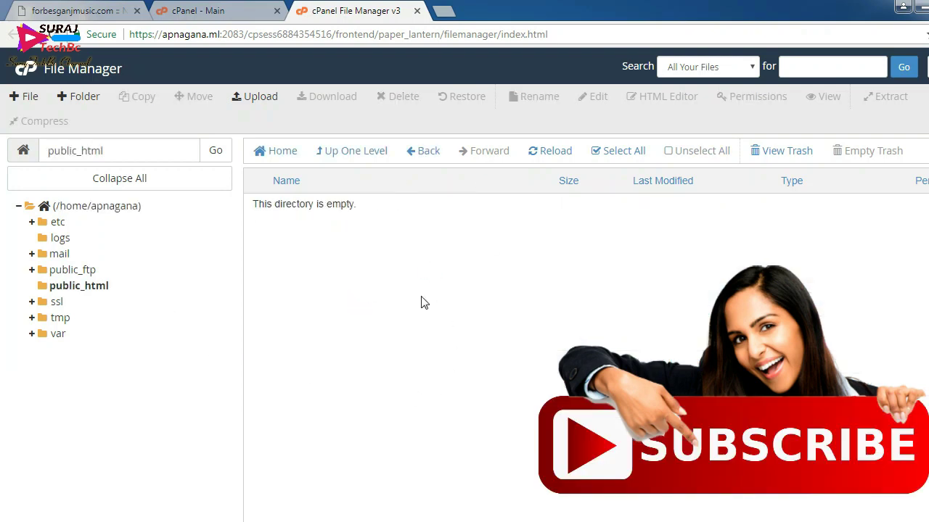
{"action": "left_click", "coordinate": [920, 7]}
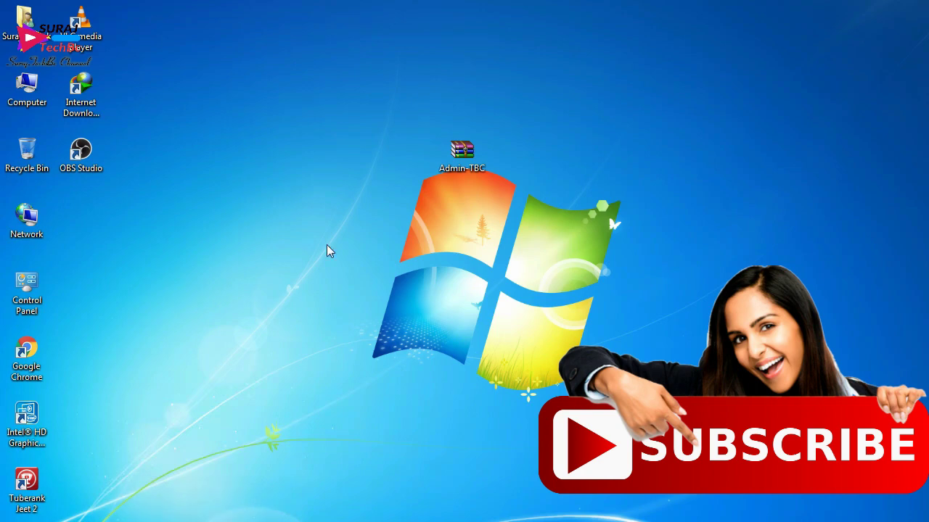
{"action": "left_click_drag", "start_coordinate": [437, 64], "coordinate": [449, 211]}
{"action": "left_click_drag", "start_coordinate": [405, 69], "coordinate": [566, 234]}
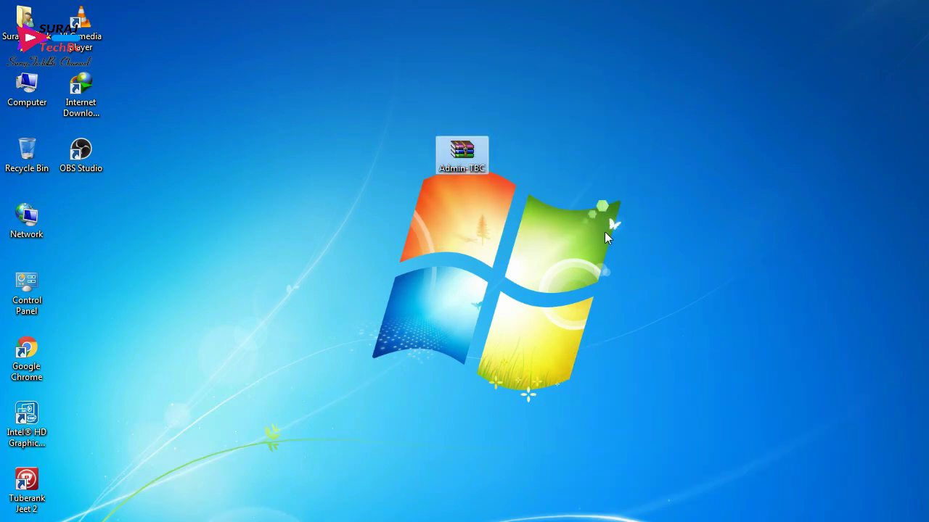
{"action": "left_click_drag", "start_coordinate": [356, 62], "coordinate": [566, 267]}
{"action": "left_click_drag", "start_coordinate": [369, 69], "coordinate": [621, 267]}
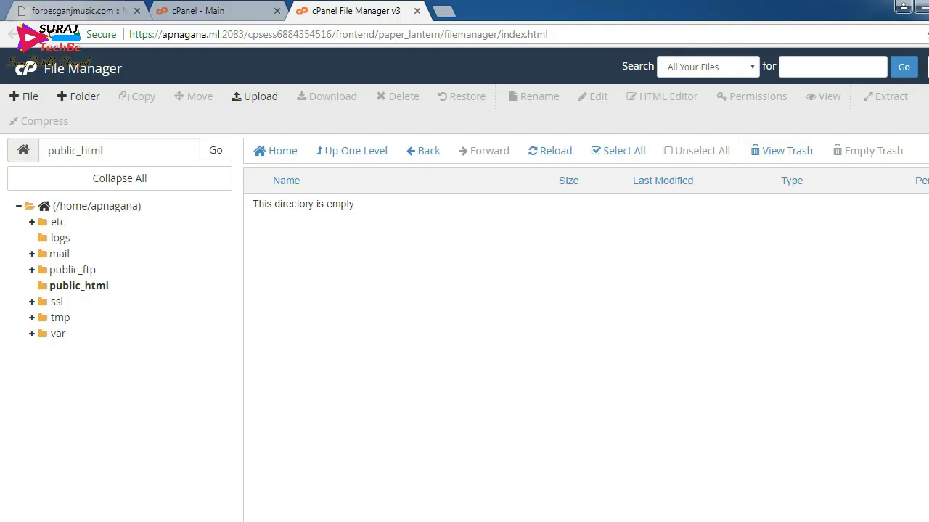
Upload Admin-TBC.zip from the Desktop into public_html
{"action": "left_click", "coordinate": [260, 96]}
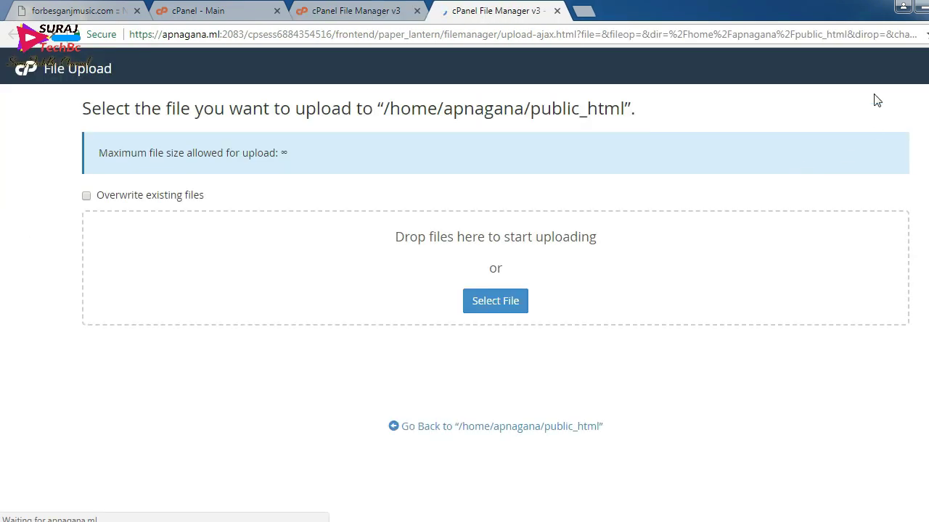
{"action": "left_click", "coordinate": [494, 301]}
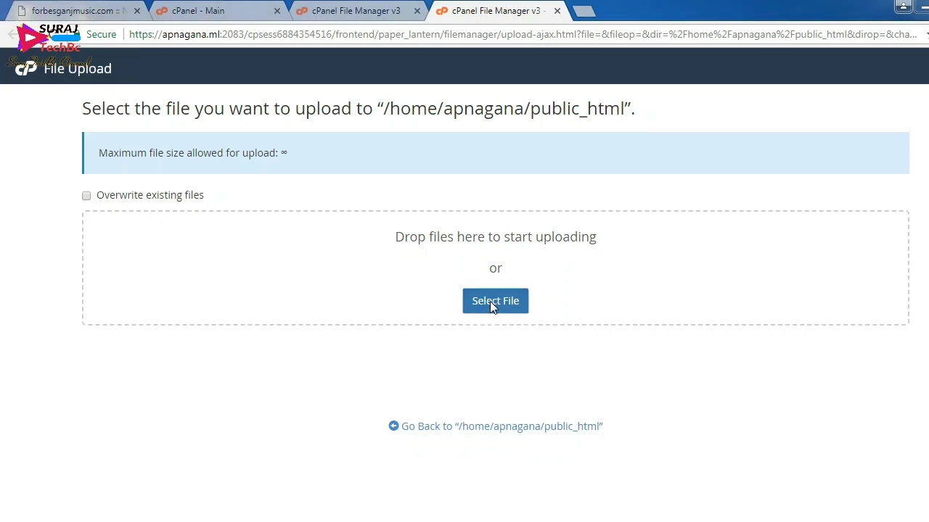
{"action": "left_click", "coordinate": [58, 100]}
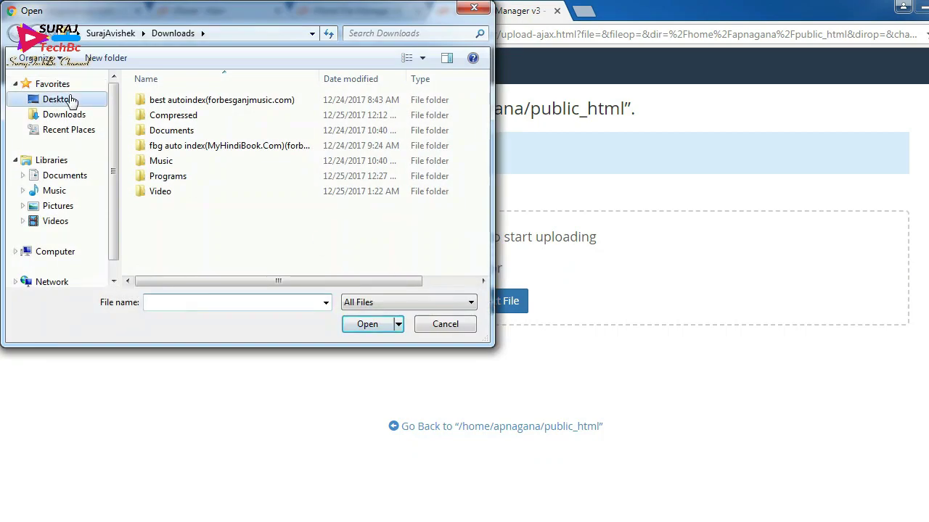
{"action": "left_click_drag", "start_coordinate": [486, 116], "coordinate": [488, 204]}
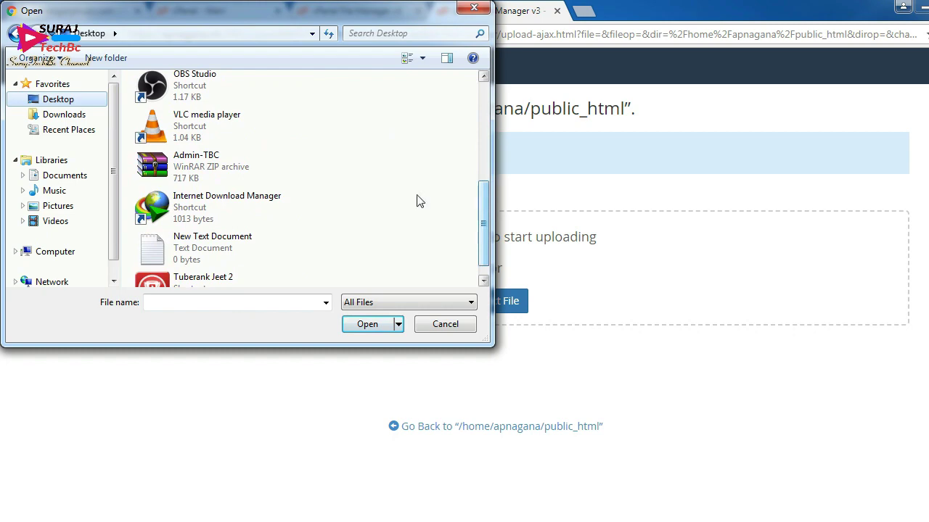
{"action": "left_click", "coordinate": [198, 166]}
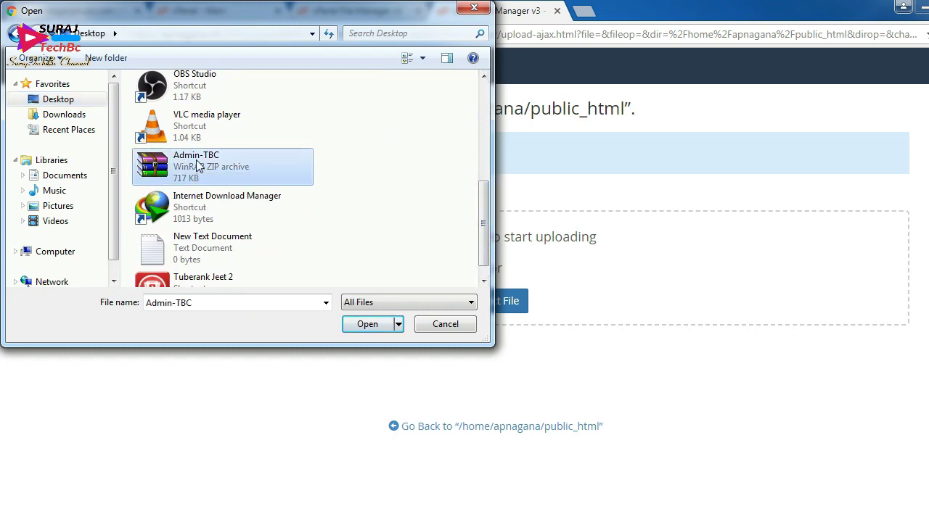
{"action": "left_click", "coordinate": [366, 325]}
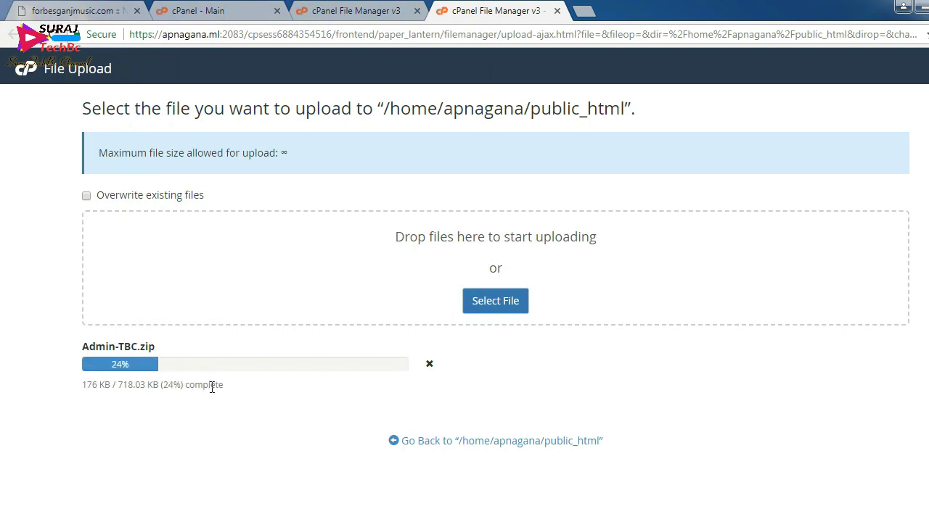
Open MySQL Databases in the main cPanel tab and confirm the upload reached 100%
{"action": "left_click", "coordinate": [344, 18]}
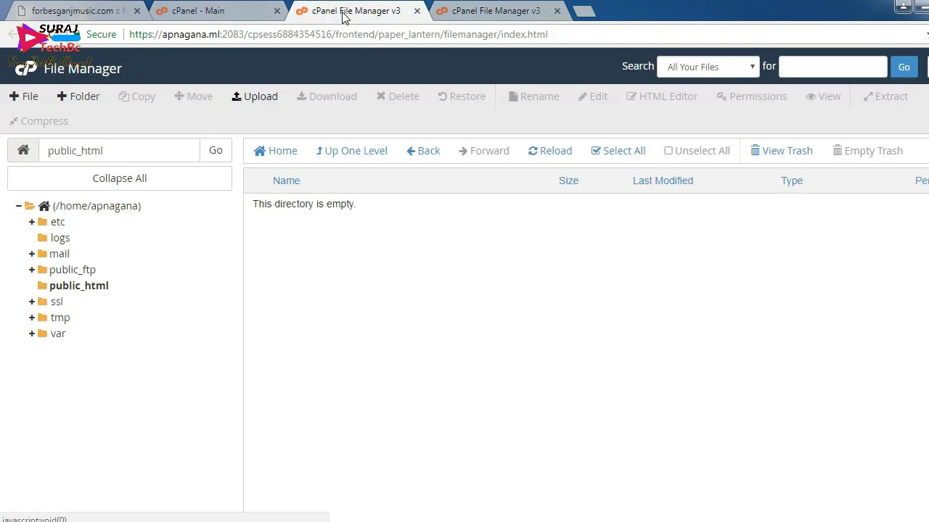
{"action": "left_click", "coordinate": [251, 9]}
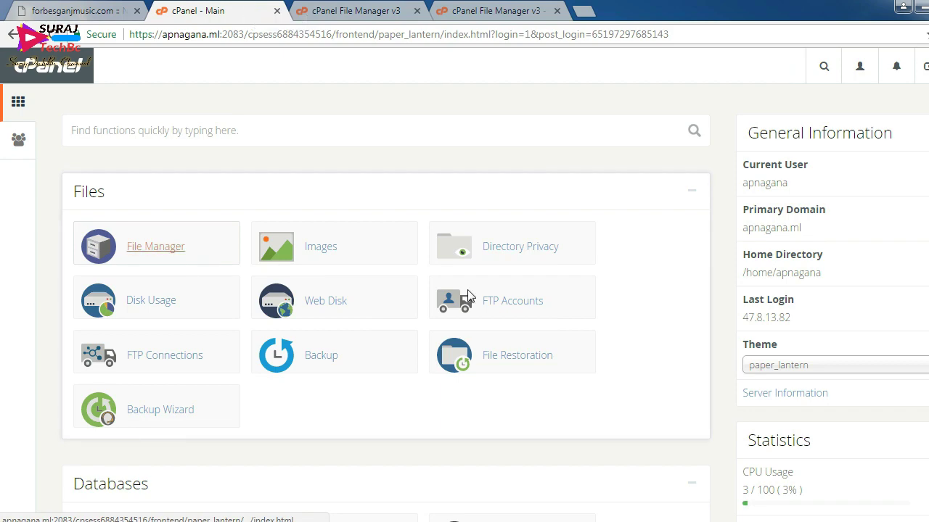
{"action": "scroll", "coordinate": [354, 276], "scroll_direction": "down", "scroll_amount": 2}
{"action": "scroll", "coordinate": [355, 277], "scroll_direction": "down", "scroll_amount": 2}
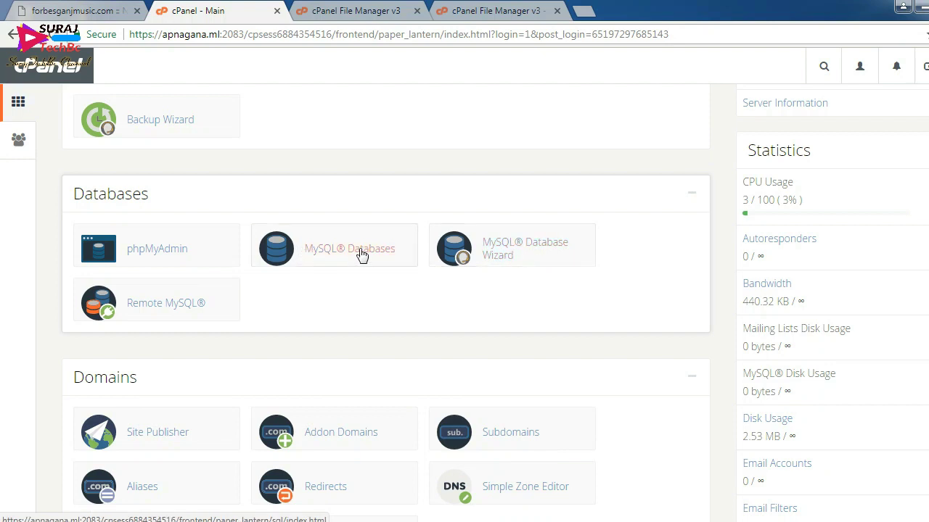
{"action": "left_click", "coordinate": [361, 255]}
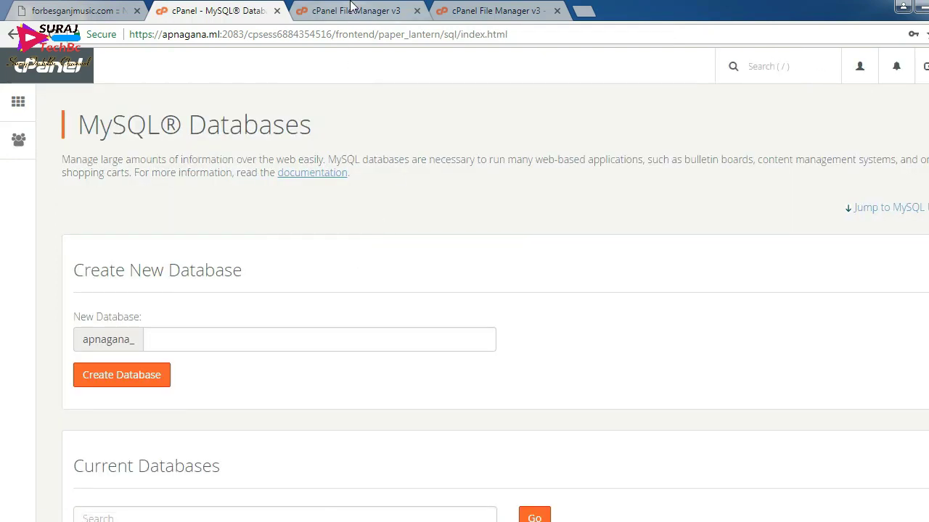
{"action": "left_click", "coordinate": [352, 9]}
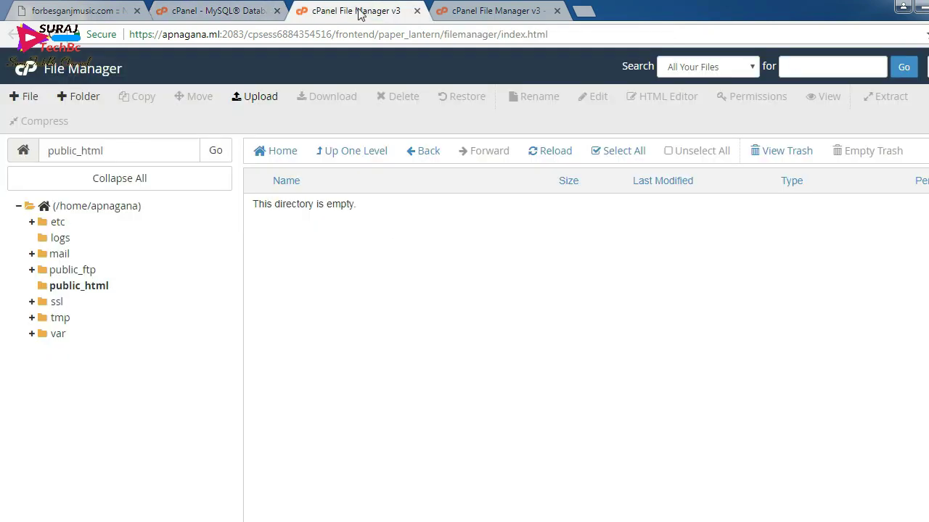
{"action": "left_click", "coordinate": [472, 10]}
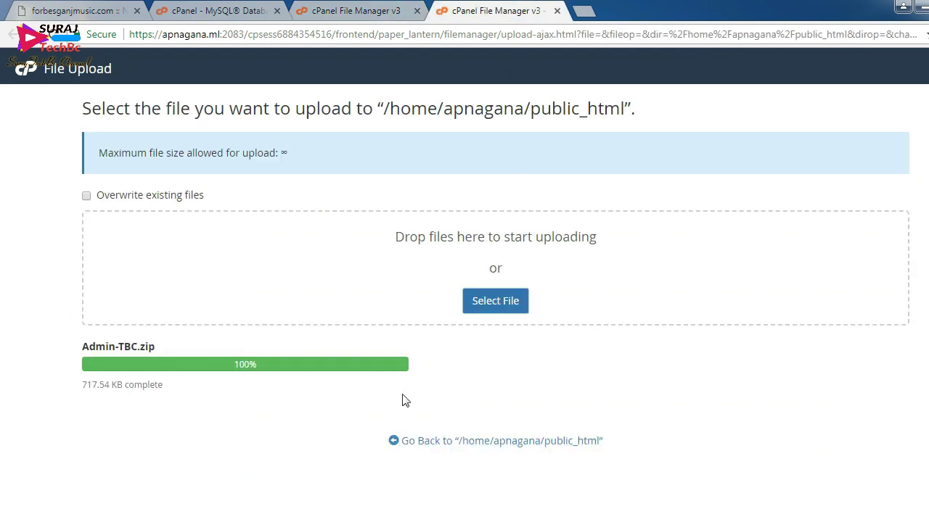
Extract Admin-TBC.zip into public_html, adding admin, assets and inc folders, then return to MySQL Databases
{"action": "left_click", "coordinate": [426, 443]}
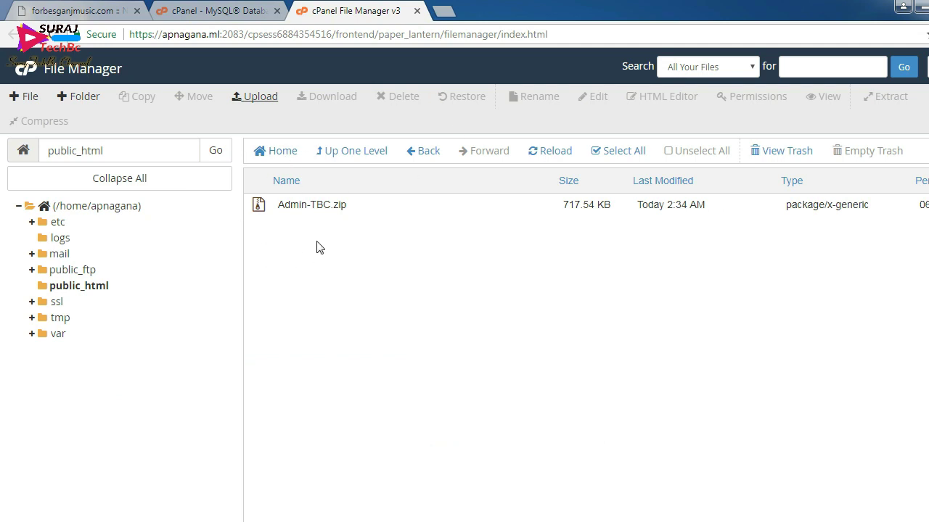
{"action": "left_click", "coordinate": [366, 210]}
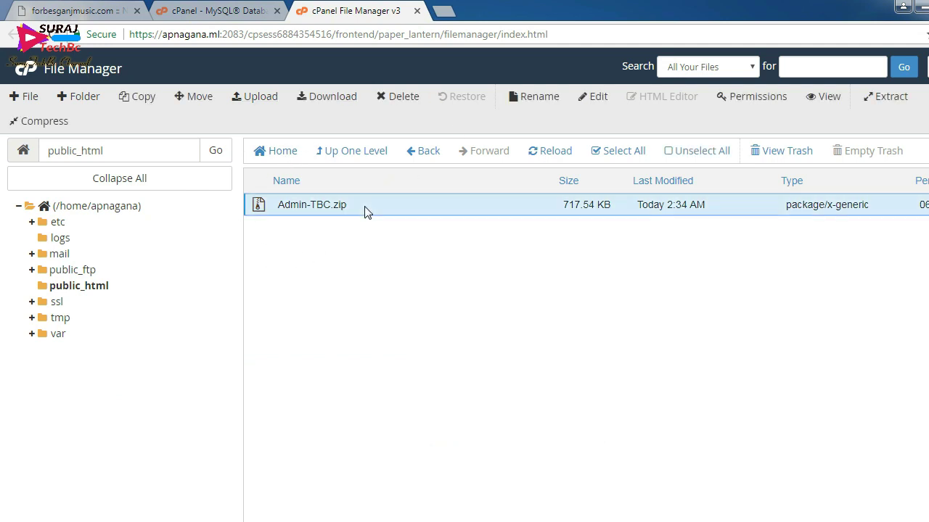
{"action": "right_click", "coordinate": [366, 211]}
{"action": "left_click", "coordinate": [402, 393]}
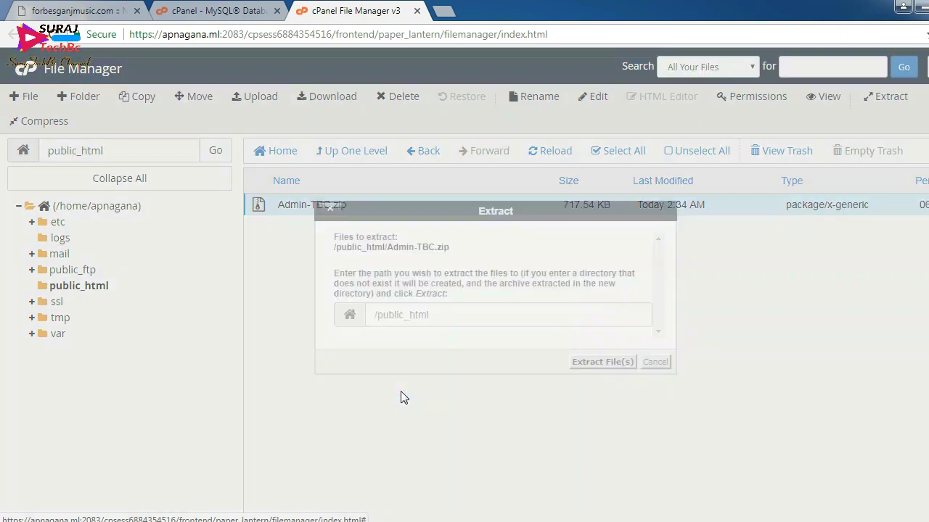
{"action": "left_click", "coordinate": [604, 363]}
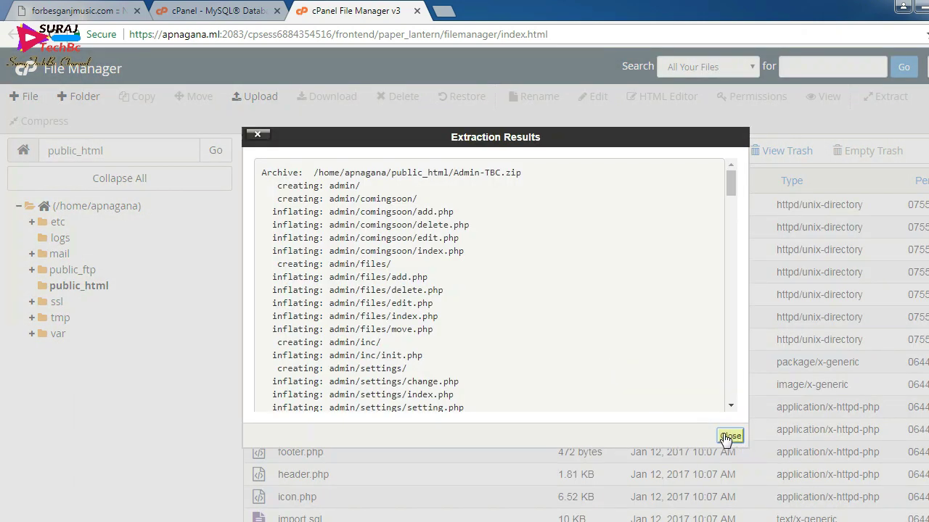
{"action": "left_click", "coordinate": [728, 437]}
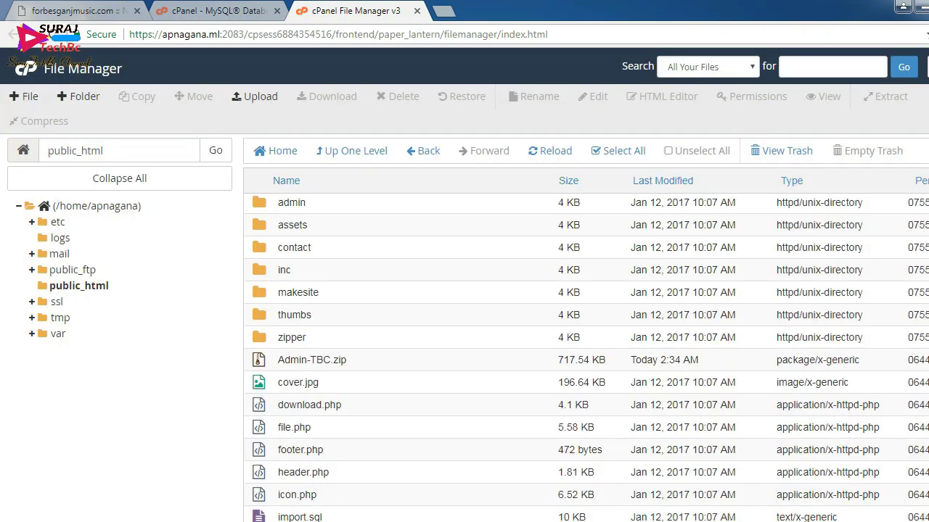
{"action": "scroll", "coordinate": [435, 290], "scroll_direction": "down", "scroll_amount": 2}
{"action": "key", "text": "ctrl+shift+Tab"}
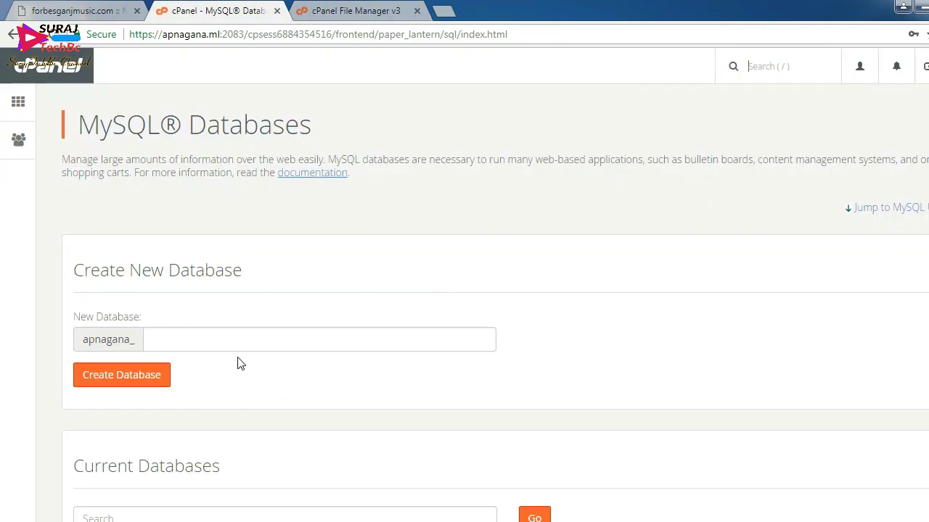
Create a new MySQL database named wap (apnagana_wap)
{"action": "left_click", "coordinate": [170, 340]}
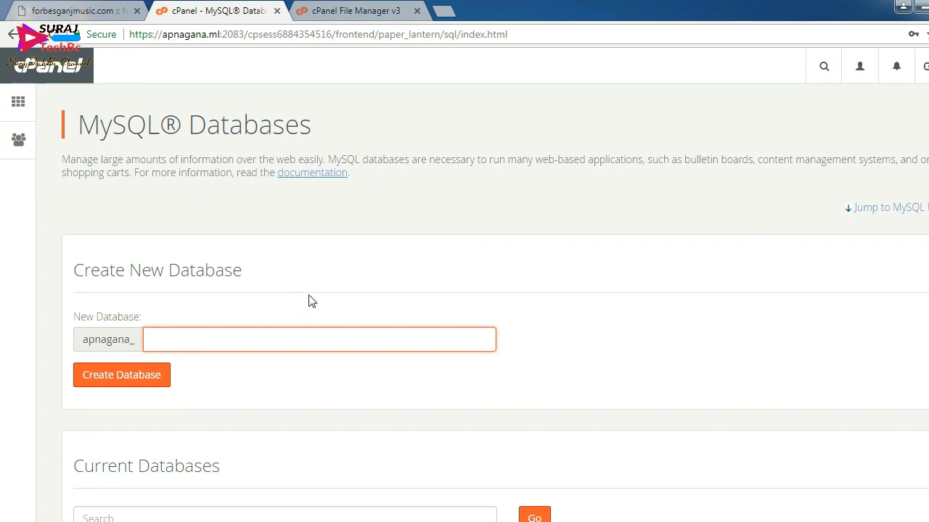
{"action": "left_click_drag", "start_coordinate": [76, 264], "coordinate": [276, 275]}
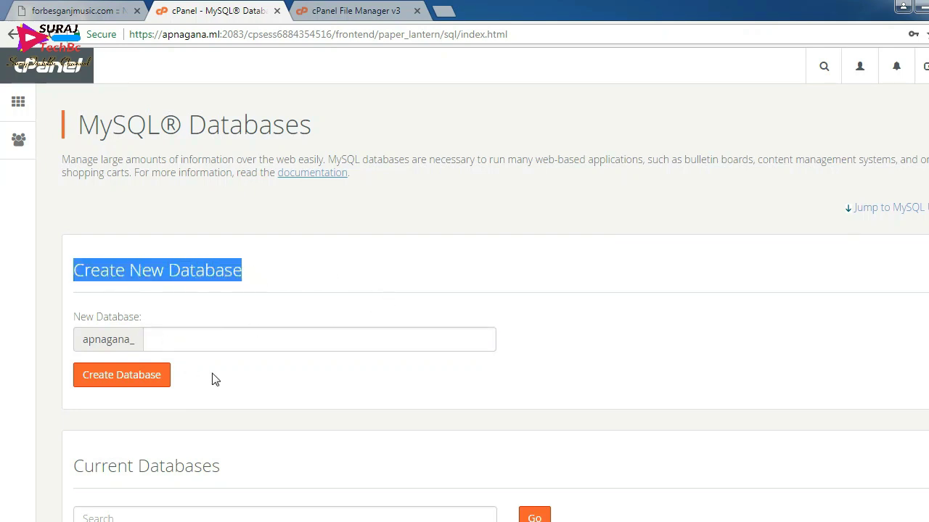
{"action": "left_click", "coordinate": [188, 343]}
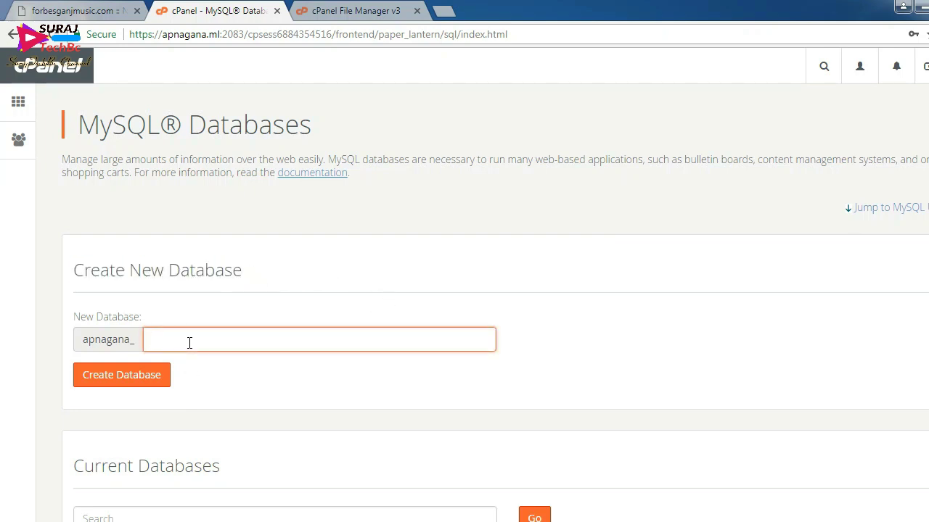
{"action": "type", "text": "w"}
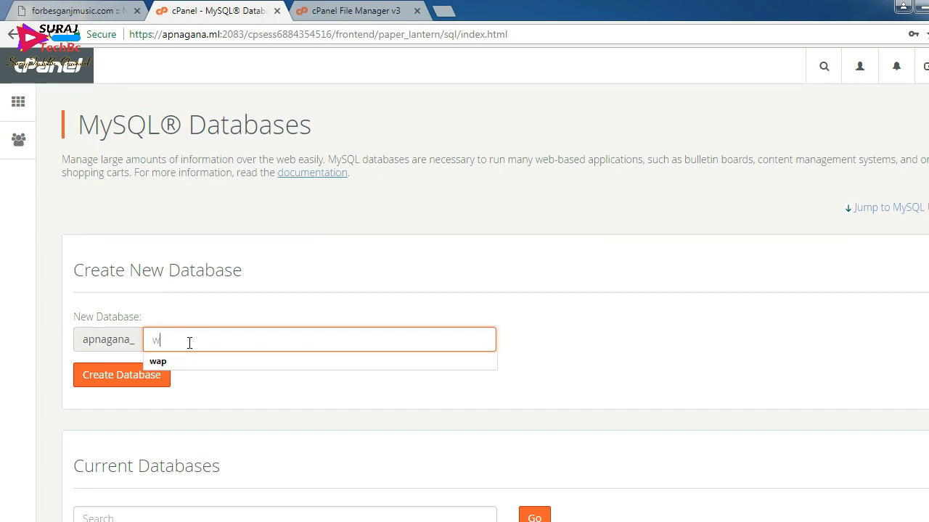
{"action": "type", "text": "ap"}
{"action": "left_click", "coordinate": [104, 375]}
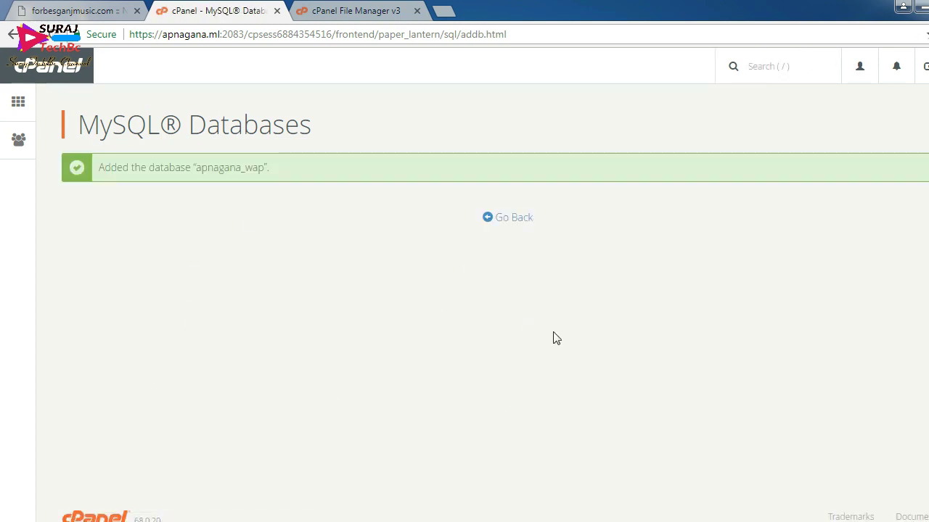
Go back and scroll down to the MySQL Users Add New User form
{"action": "left_click", "coordinate": [516, 219]}
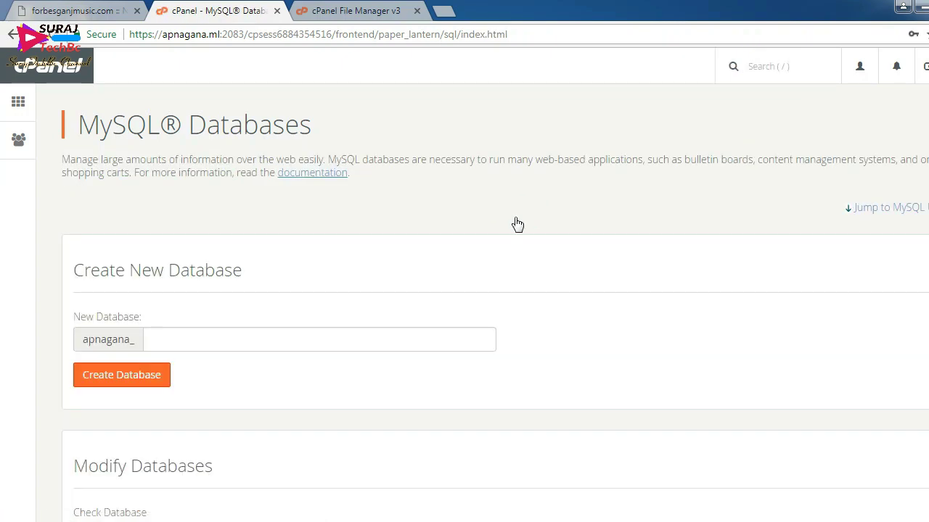
{"action": "scroll", "coordinate": [266, 297], "scroll_direction": "down", "scroll_amount": 1}
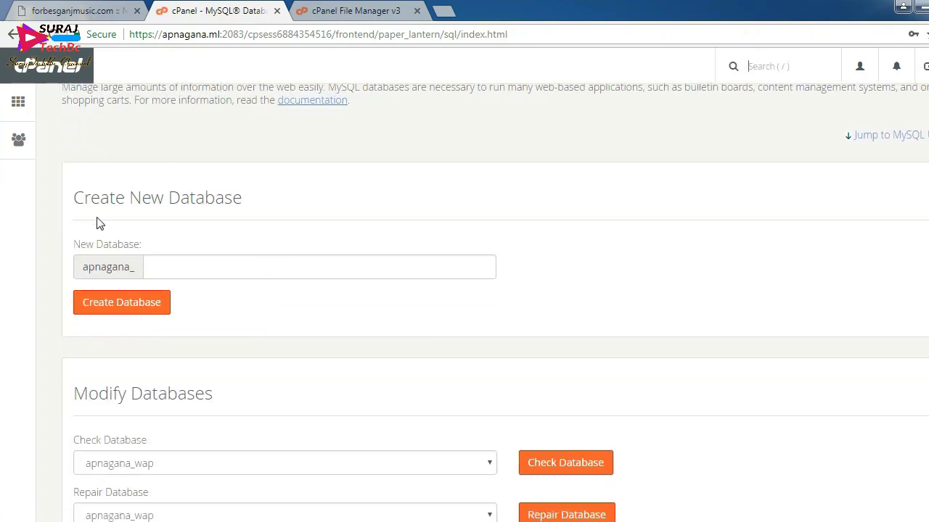
{"action": "left_click_drag", "start_coordinate": [114, 202], "coordinate": [318, 208]}
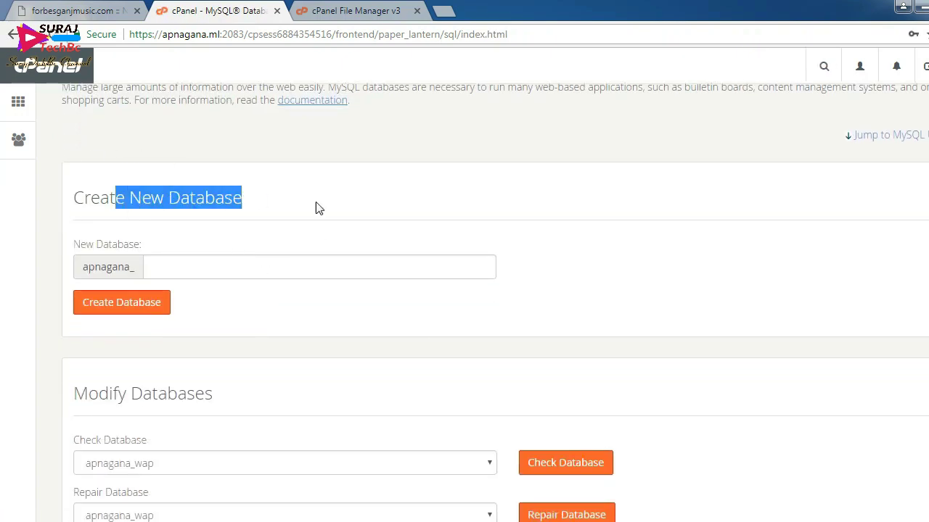
{"action": "left_click_drag", "start_coordinate": [74, 197], "coordinate": [314, 213]}
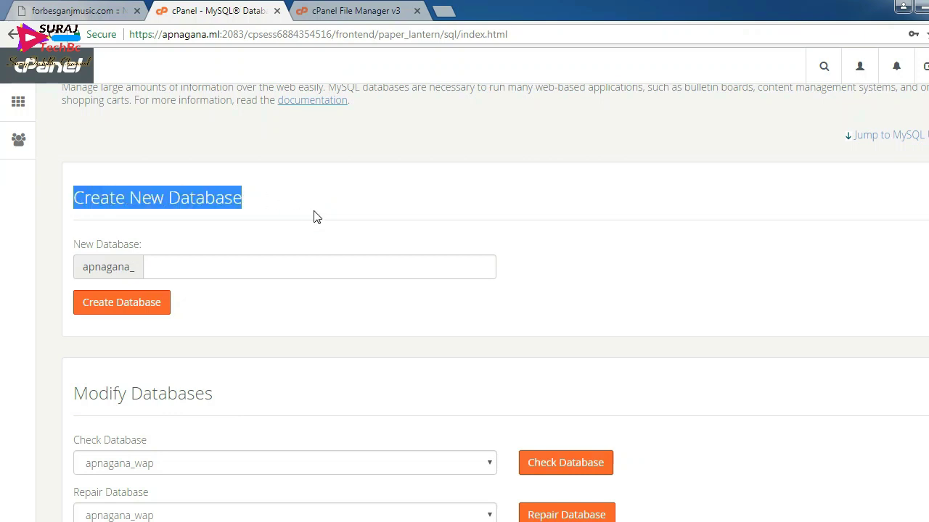
{"action": "scroll", "coordinate": [344, 248], "scroll_direction": "down", "scroll_amount": 4}
{"action": "scroll", "coordinate": [344, 255], "scroll_direction": "down", "scroll_amount": 2}
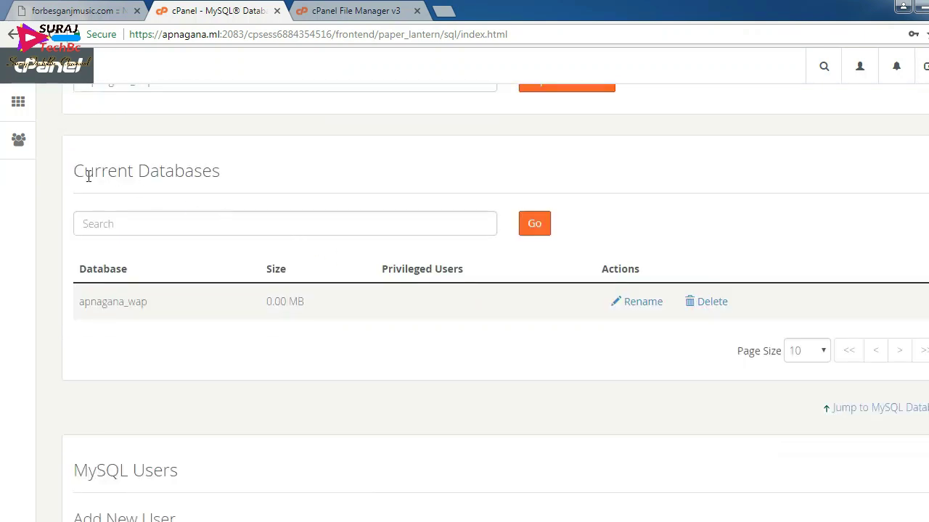
{"action": "scroll", "coordinate": [229, 190], "scroll_direction": "down", "scroll_amount": 4}
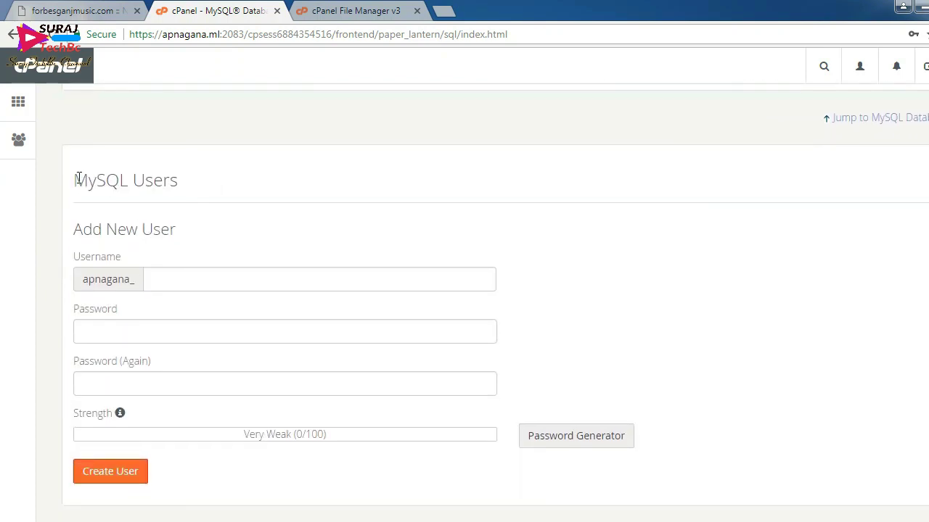
Create MySQL user wap with a copied, generated Very Strong password
{"action": "left_click_drag", "start_coordinate": [78, 179], "coordinate": [259, 182]}
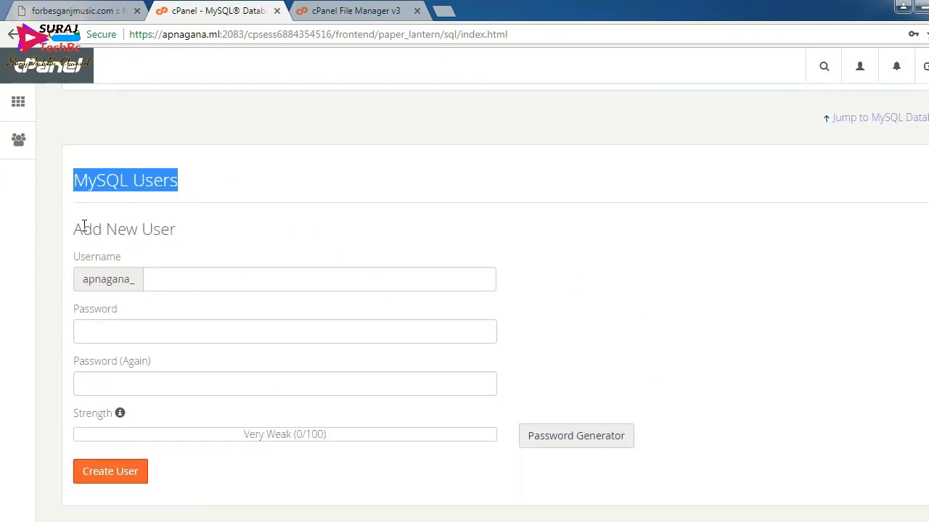
{"action": "left_click", "coordinate": [194, 276]}
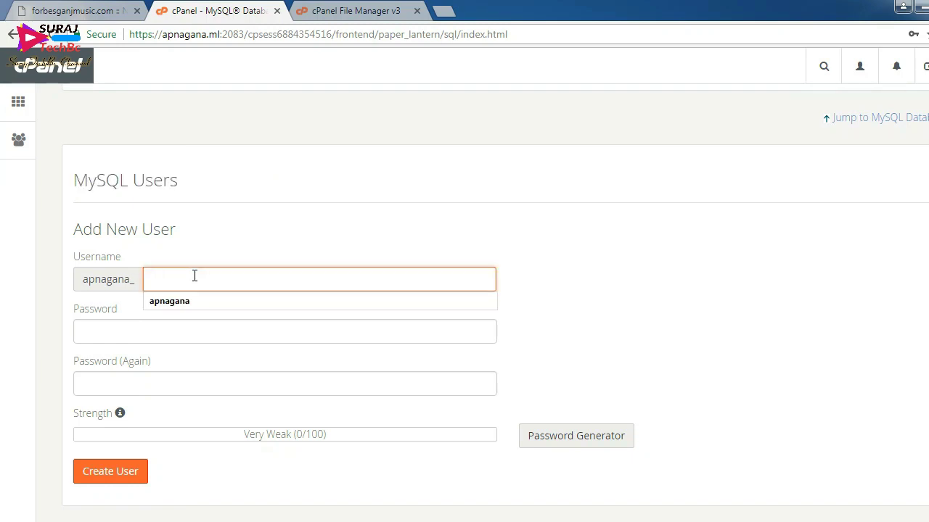
{"action": "type", "text": "wap"}
{"action": "left_click", "coordinate": [130, 336]}
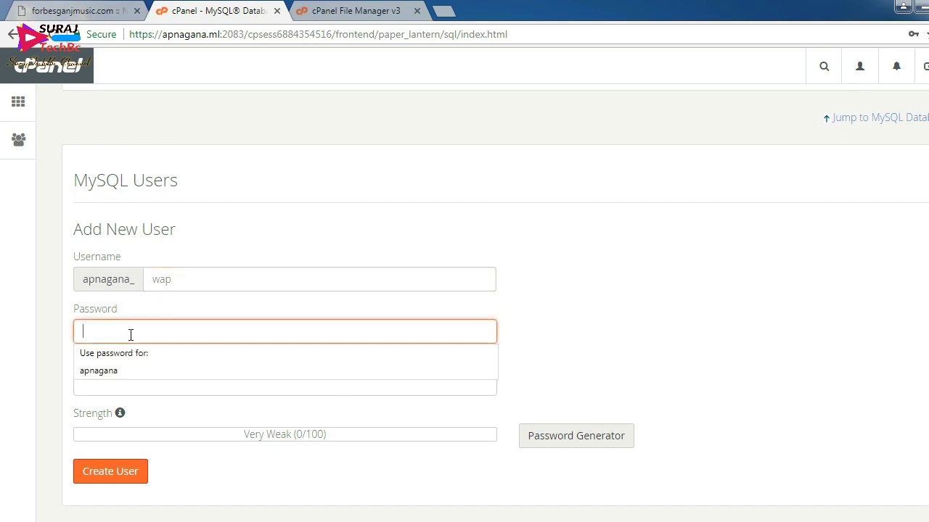
{"action": "left_click", "coordinate": [563, 436]}
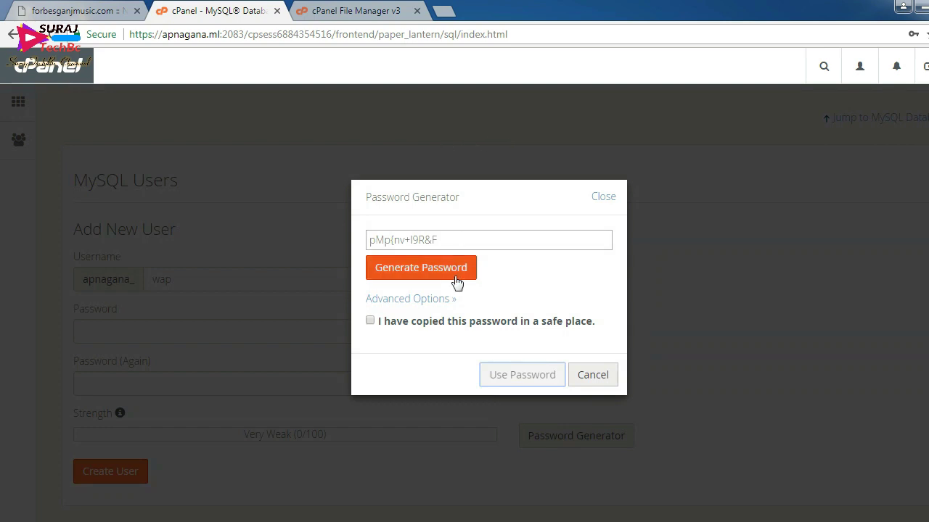
{"action": "left_click_drag", "start_coordinate": [448, 240], "coordinate": [344, 249]}
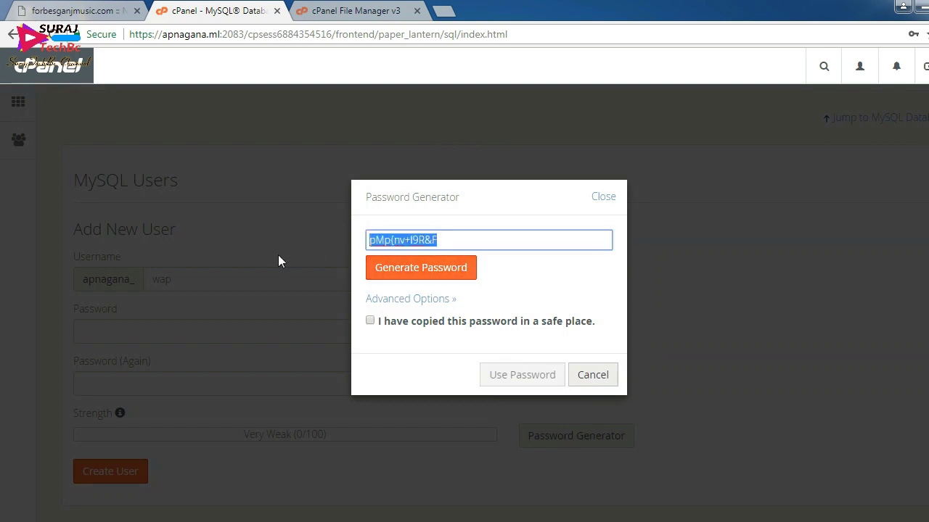
{"action": "left_click", "coordinate": [372, 322]}
{"action": "left_click", "coordinate": [520, 379]}
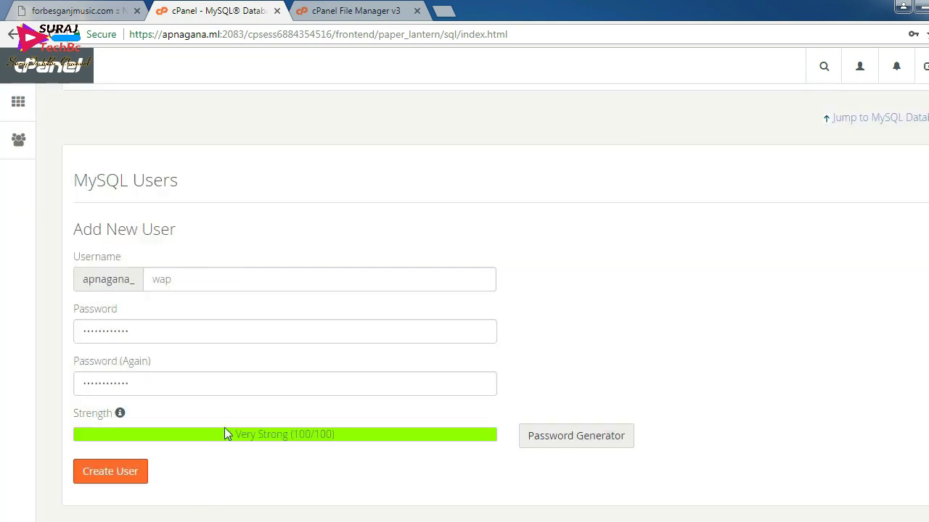
{"action": "left_click", "coordinate": [118, 472]}
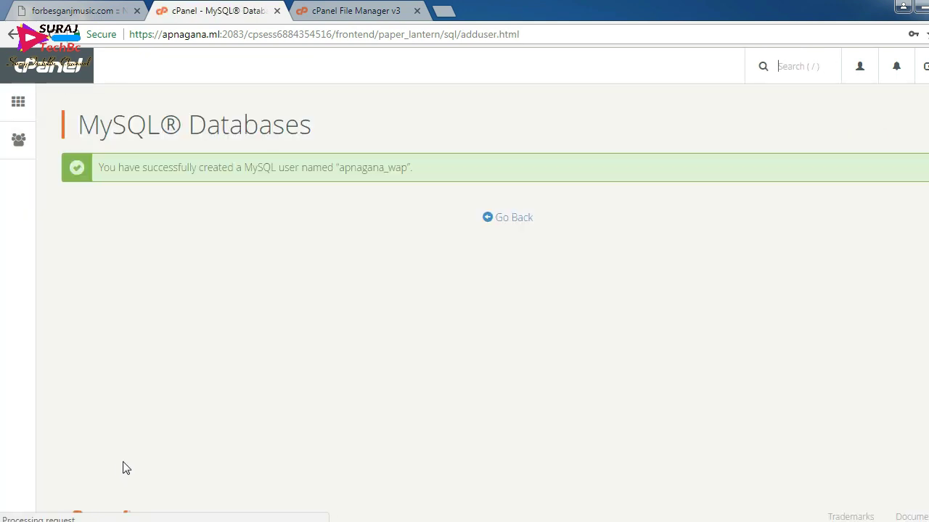
Add user apnagana_wap to database apnagana_wap
{"action": "left_click", "coordinate": [513, 222]}
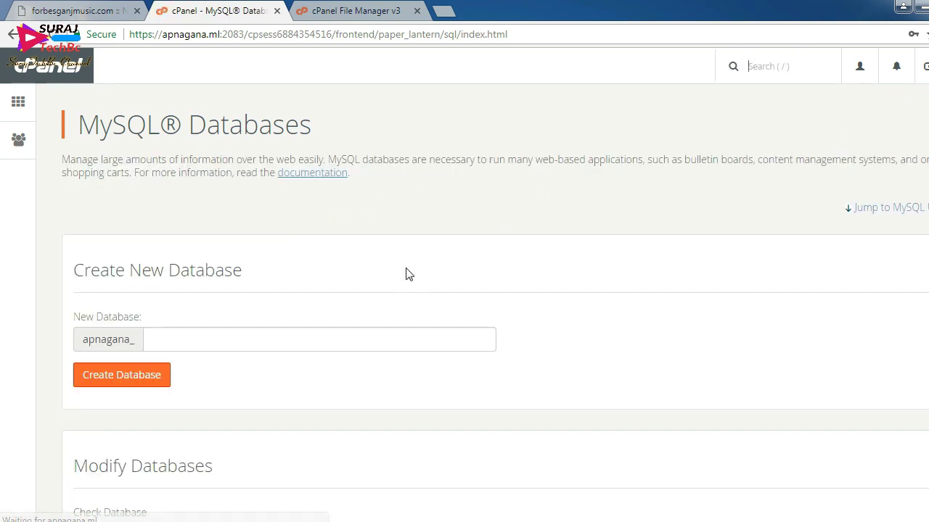
{"action": "scroll", "coordinate": [431, 346], "scroll_direction": "down", "scroll_amount": 5}
{"action": "scroll", "coordinate": [428, 341], "scroll_direction": "down", "scroll_amount": 10}
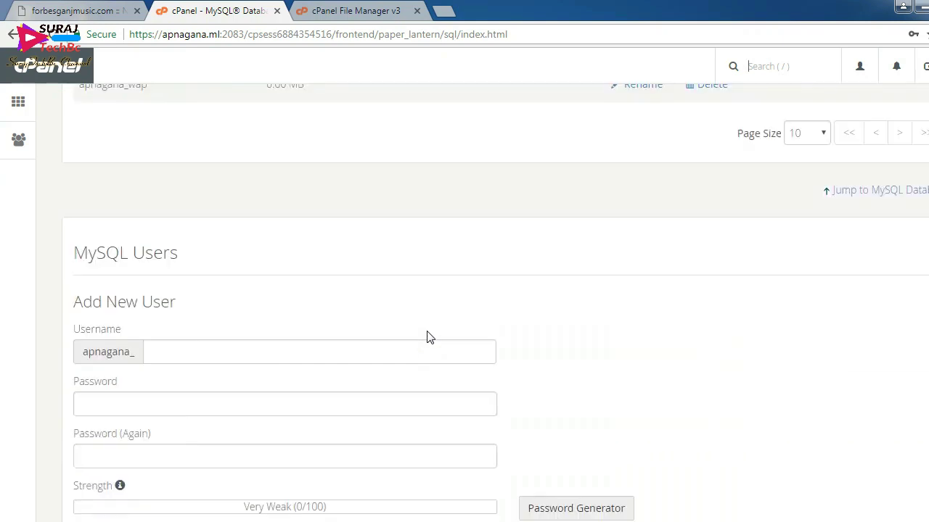
{"action": "scroll", "coordinate": [427, 338], "scroll_direction": "down", "scroll_amount": 3}
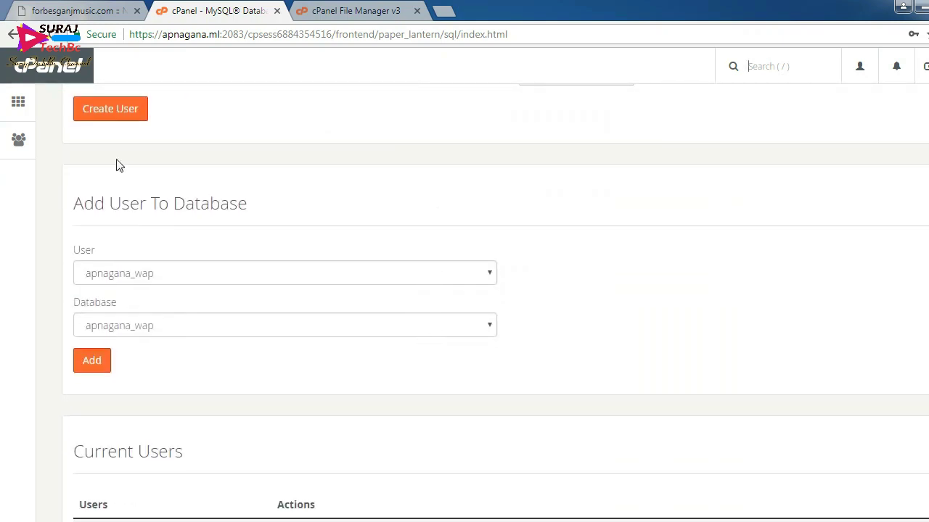
{"action": "left_click_drag", "start_coordinate": [76, 202], "coordinate": [269, 205]}
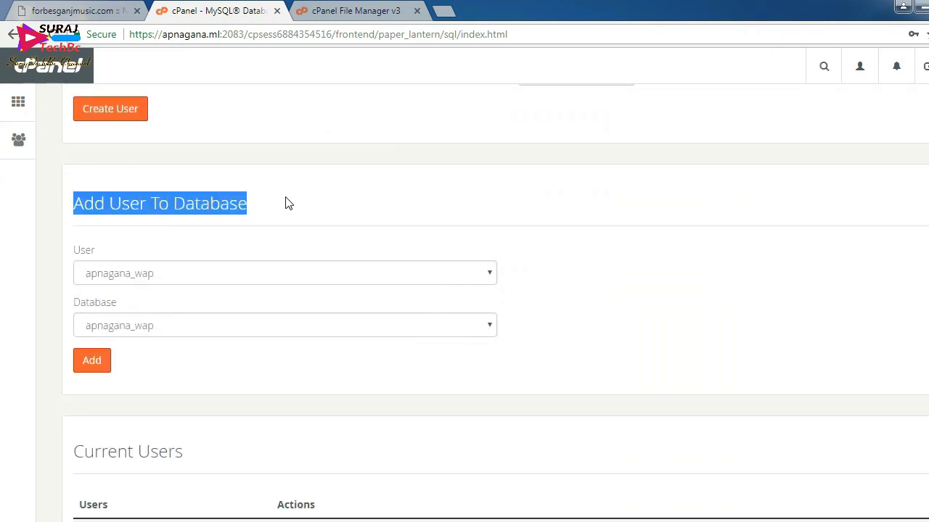
{"action": "left_click", "coordinate": [162, 276]}
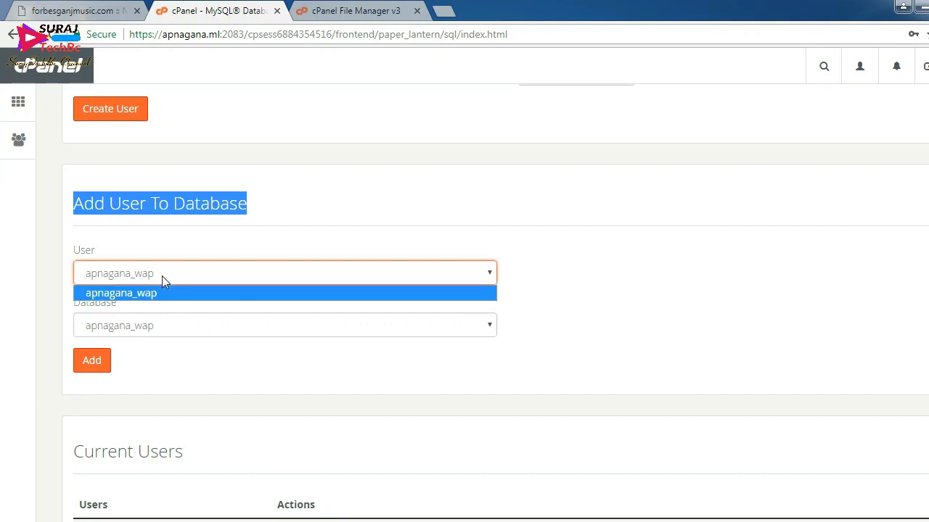
{"action": "left_click", "coordinate": [161, 276]}
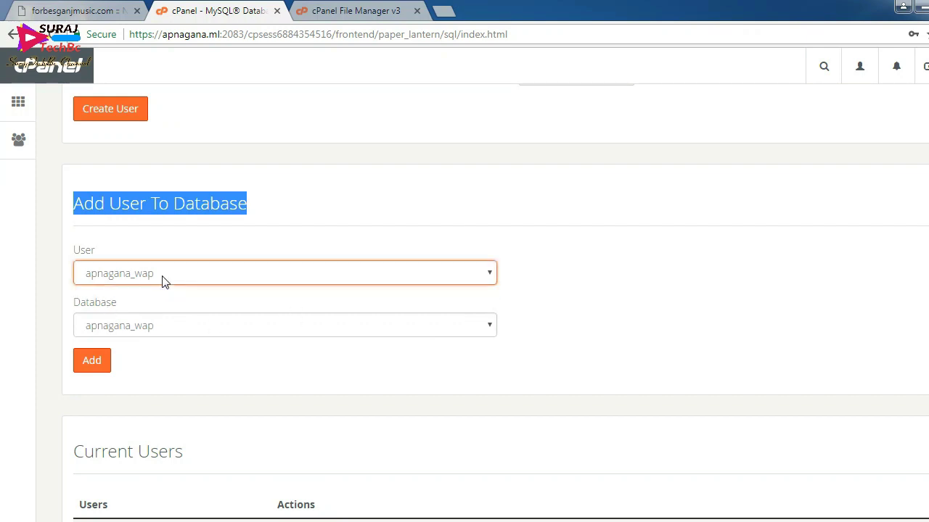
{"action": "left_click", "coordinate": [155, 325]}
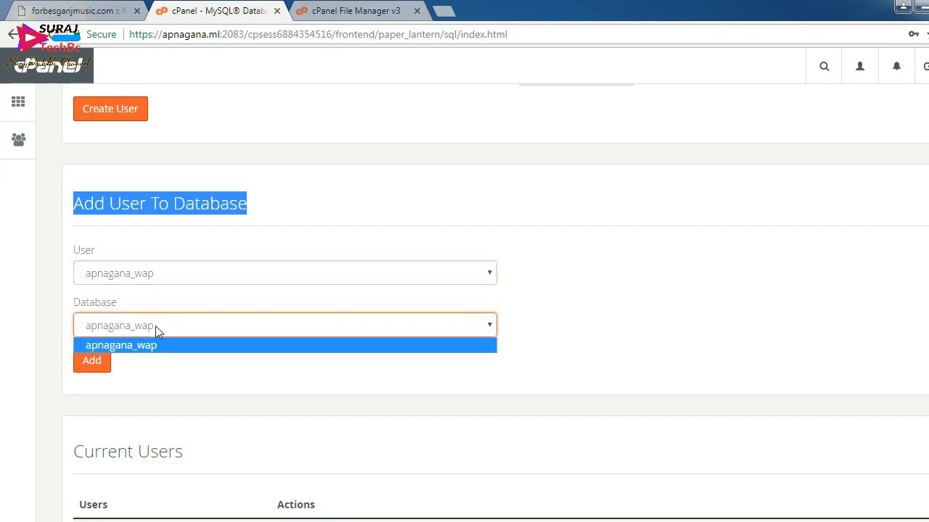
{"action": "left_click", "coordinate": [175, 379]}
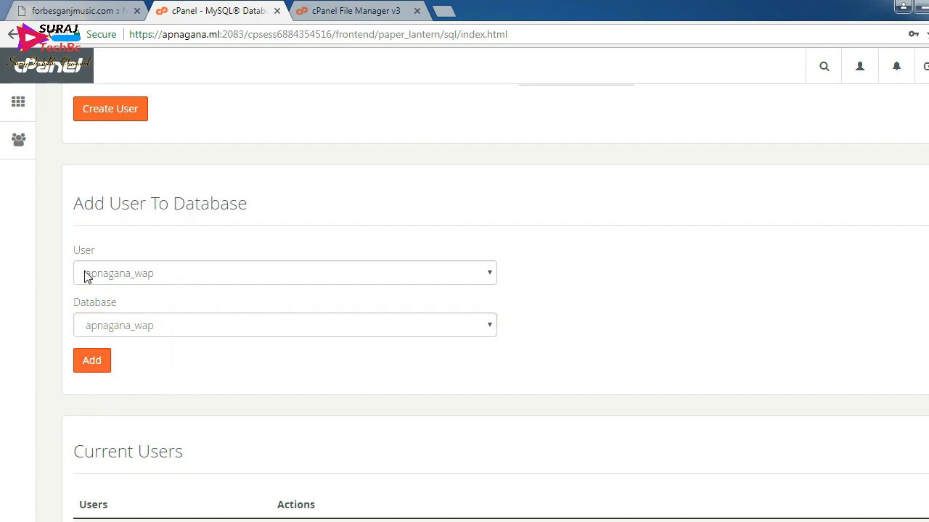
{"action": "left_click", "coordinate": [92, 362]}
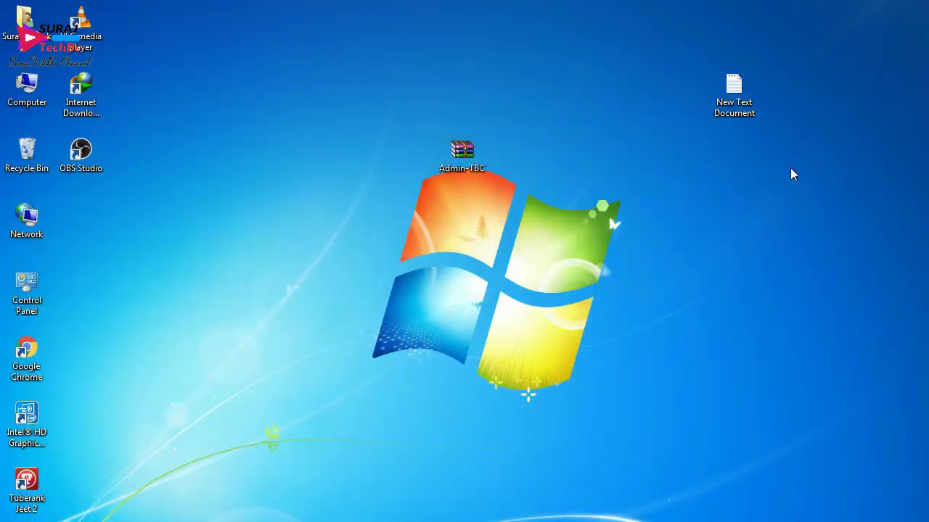
Paste the generated password into a new desktop text document, then return to Chrome
{"action": "right_click", "coordinate": [654, 158]}
{"action": "mouse_move", "coordinate": [693, 309]}
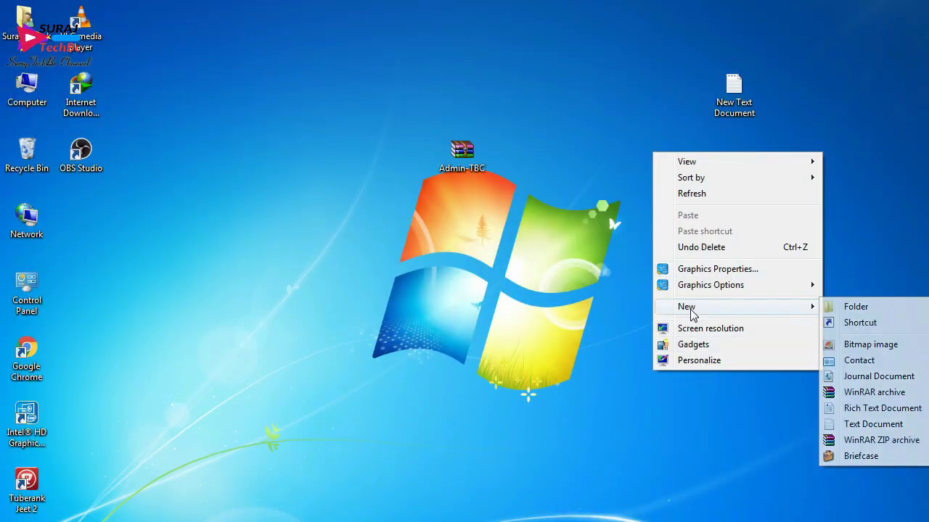
{"action": "left_click", "coordinate": [877, 426]}
{"action": "key", "text": "Return"}
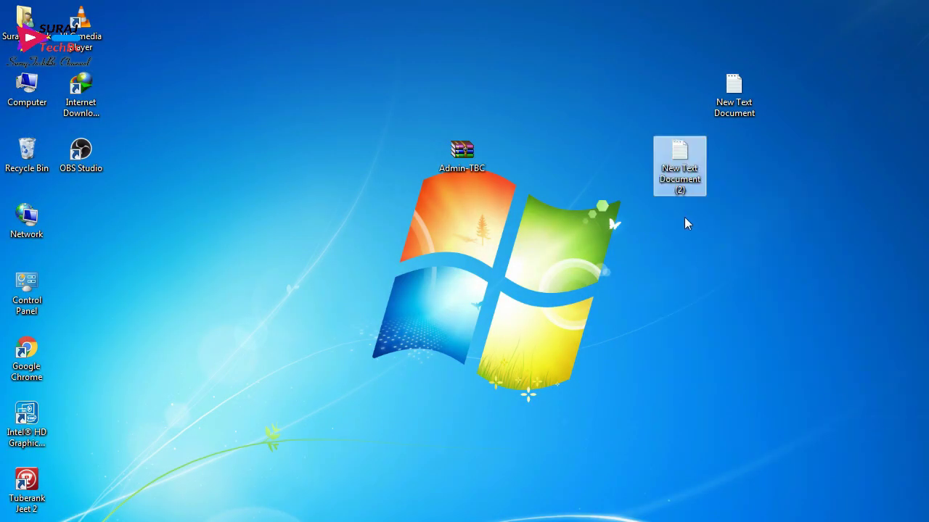
{"action": "double_click", "coordinate": [674, 180]}
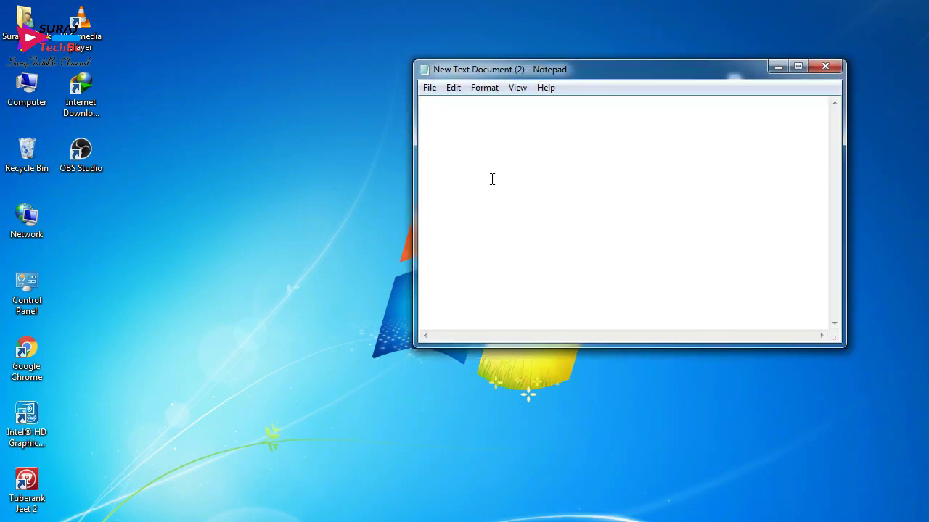
{"action": "left_click", "coordinate": [783, 66]}
{"action": "key", "text": "alt+Tab"}
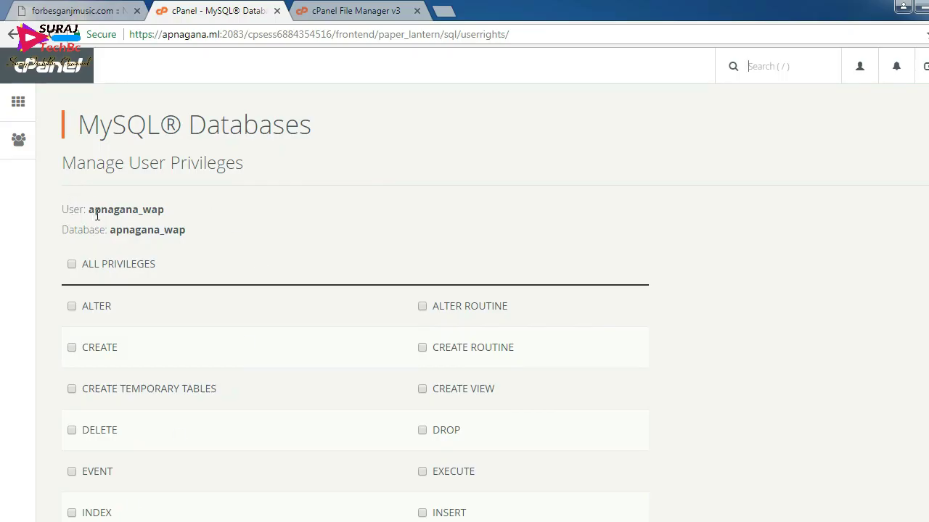
Copy the apnagana_wap user and database names into the Notepad notes
{"action": "left_click_drag", "start_coordinate": [64, 210], "coordinate": [202, 236]}
{"action": "key", "text": "ctrl+c"}
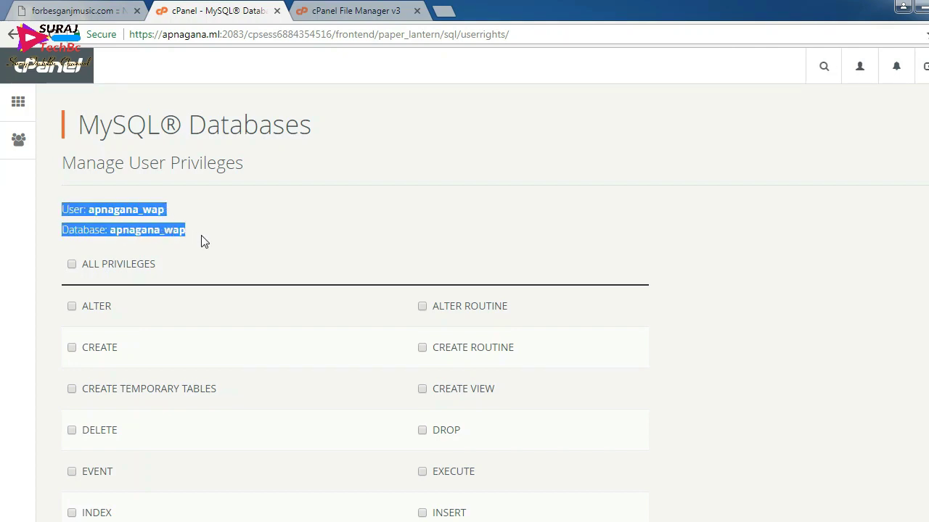
{"action": "mouse_move", "coordinate": [206, 520]}
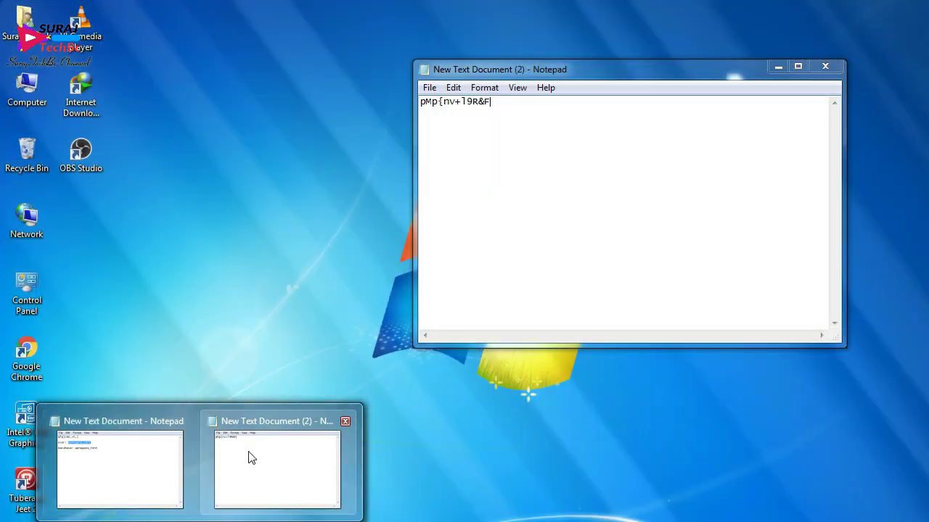
{"action": "left_click", "coordinate": [251, 457]}
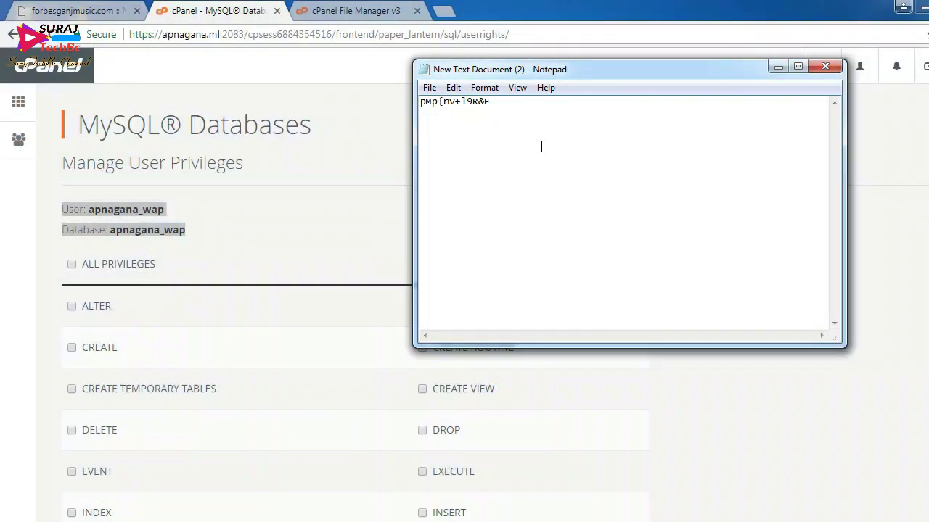
{"action": "key", "text": "ctrl+v"}
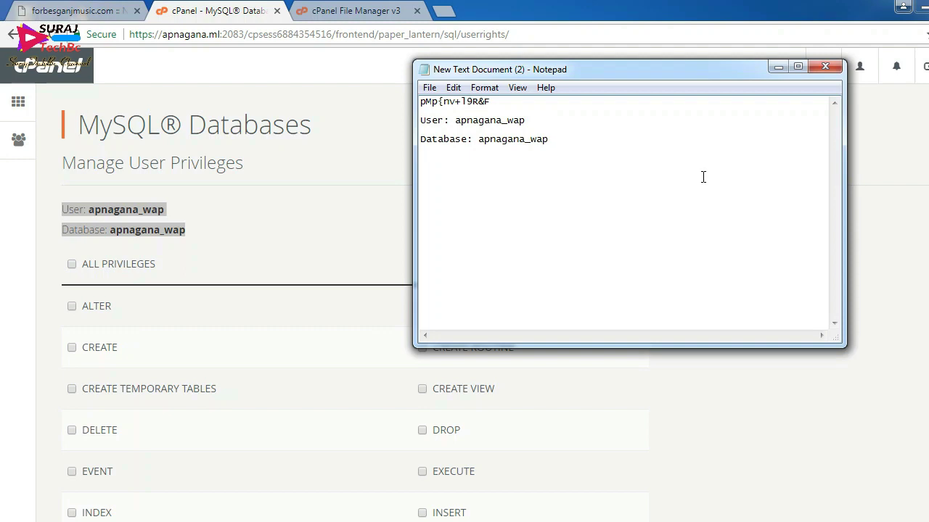
{"action": "left_click", "coordinate": [778, 67]}
Grant All Privileges, save the changes, and go to the cPanel home page
{"action": "scroll", "coordinate": [363, 210], "scroll_direction": "down", "scroll_amount": 3}
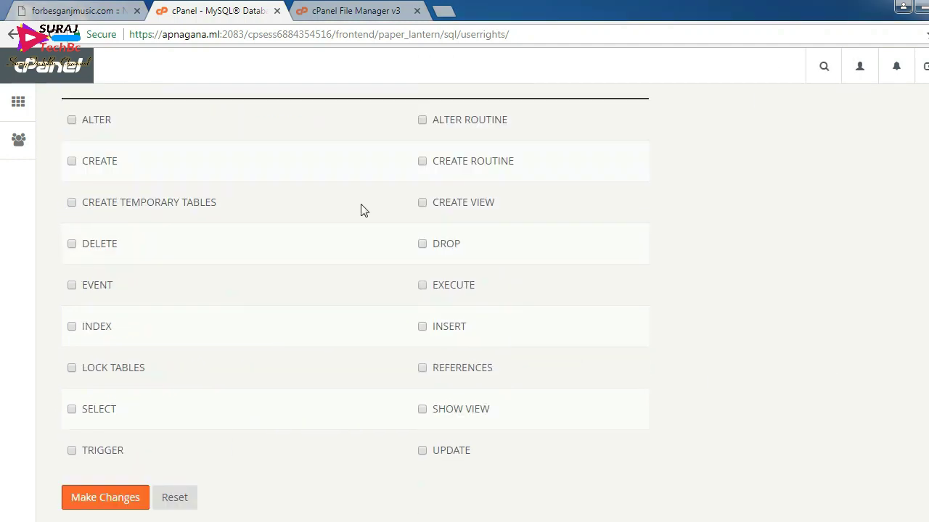
{"action": "scroll", "coordinate": [160, 179], "scroll_direction": "up", "scroll_amount": 1}
{"action": "left_click", "coordinate": [72, 119]}
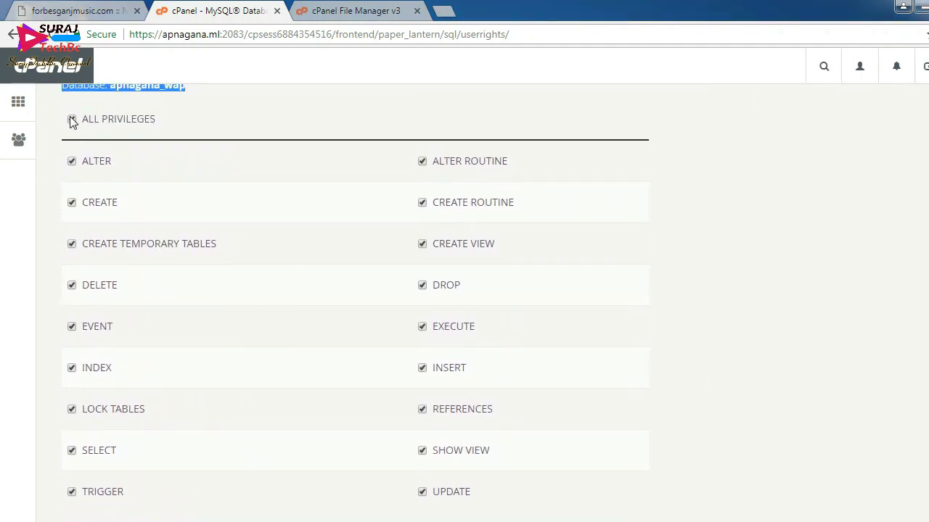
{"action": "scroll", "coordinate": [428, 255], "scroll_direction": "down", "scroll_amount": 2}
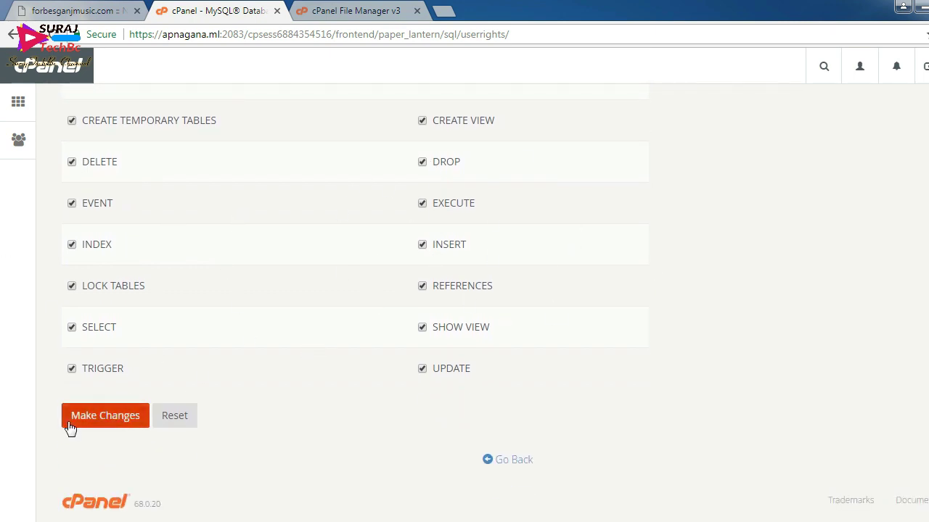
{"action": "left_click", "coordinate": [105, 416]}
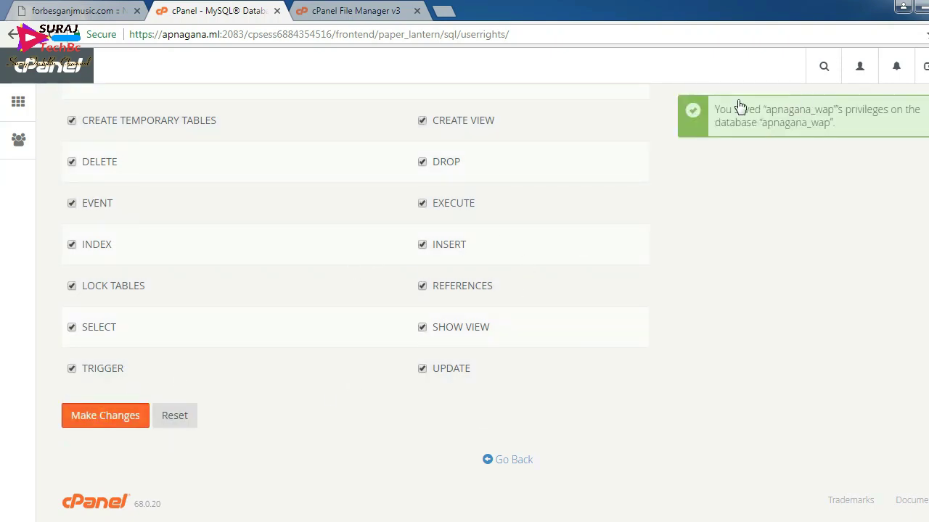
{"action": "left_click_drag", "start_coordinate": [672, 103], "coordinate": [716, 113]}
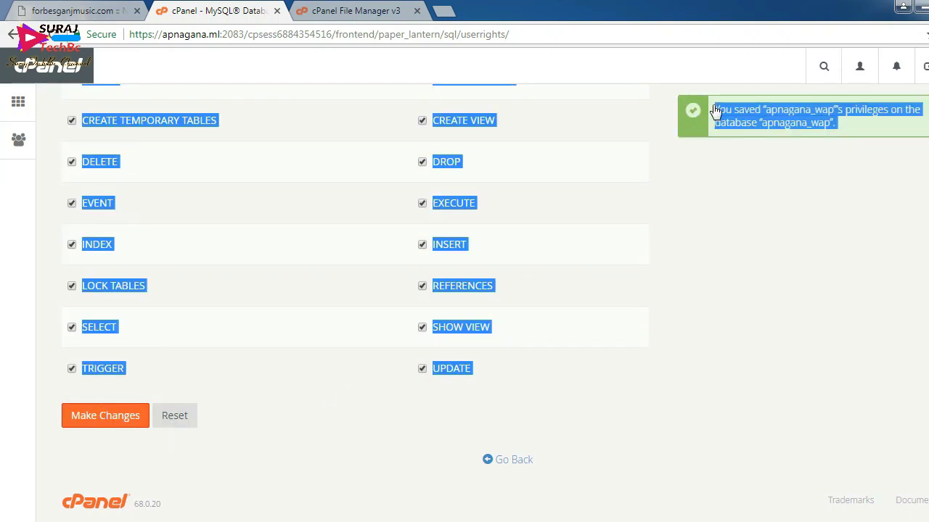
{"action": "left_click", "coordinate": [724, 161]}
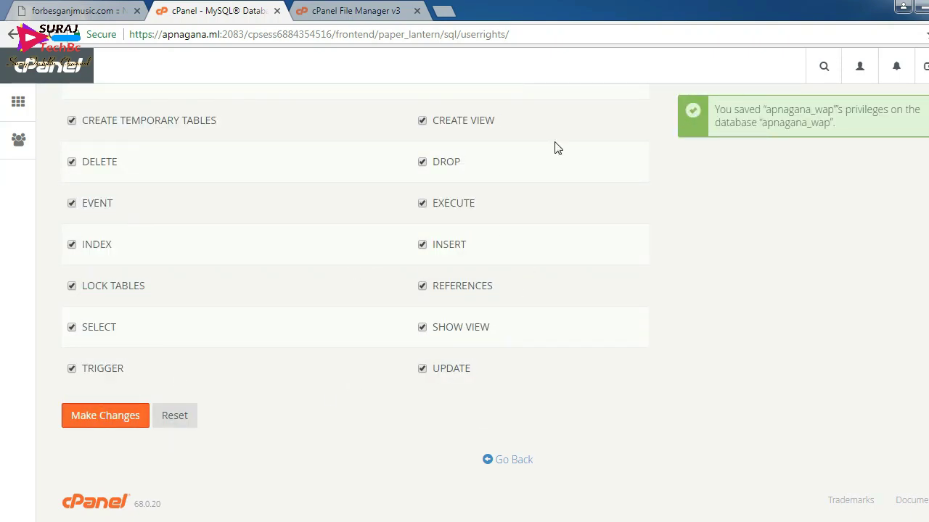
{"action": "left_click", "coordinate": [48, 65]}
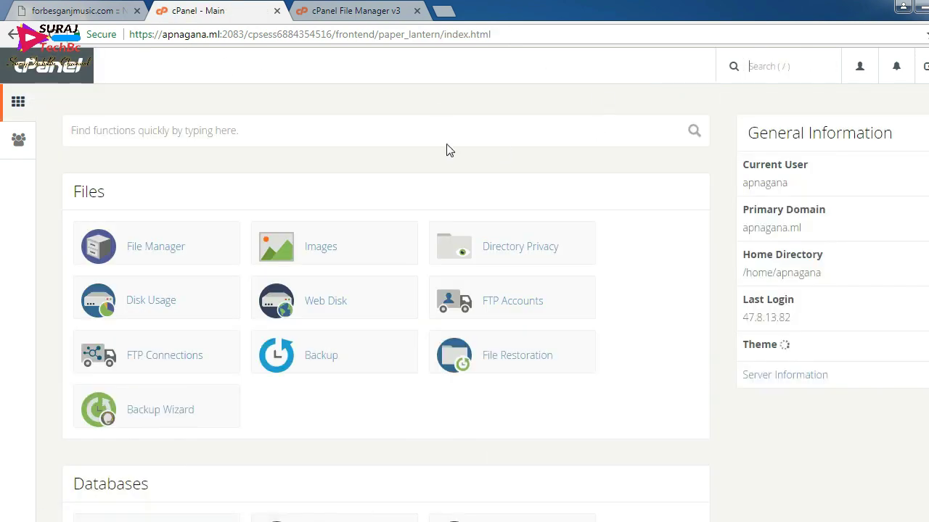
Download import.sql from public_html and confirm it in the Downloads folder
{"action": "left_click", "coordinate": [353, 9]}
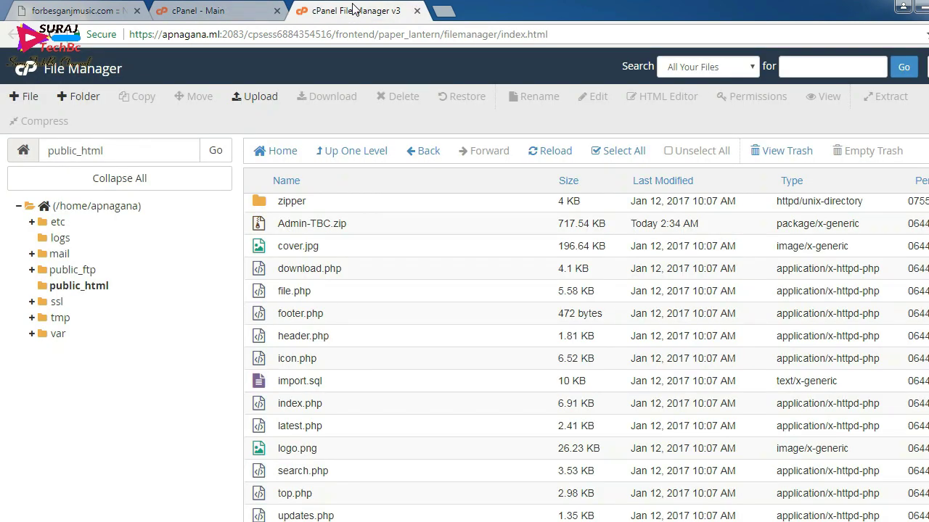
{"action": "scroll", "coordinate": [444, 290], "scroll_direction": "up", "scroll_amount": 2}
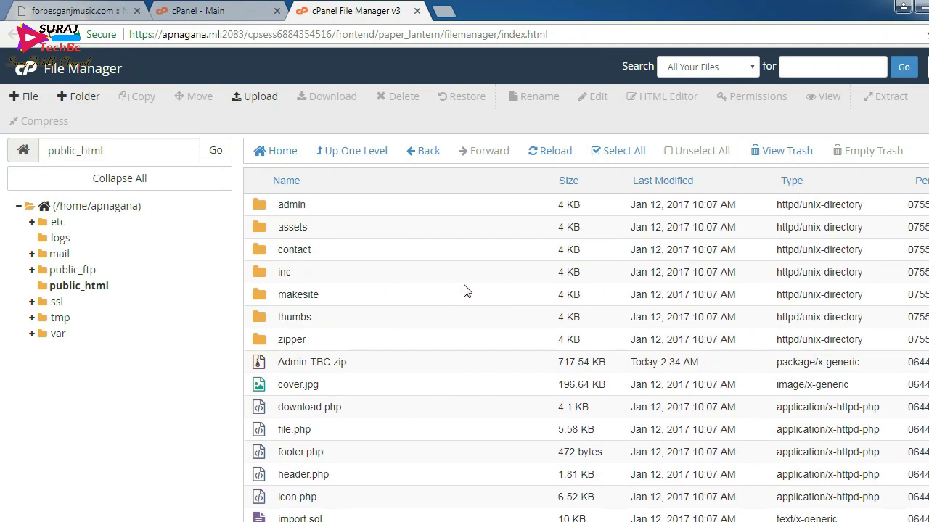
{"action": "scroll", "coordinate": [461, 292], "scroll_direction": "down", "scroll_amount": 2}
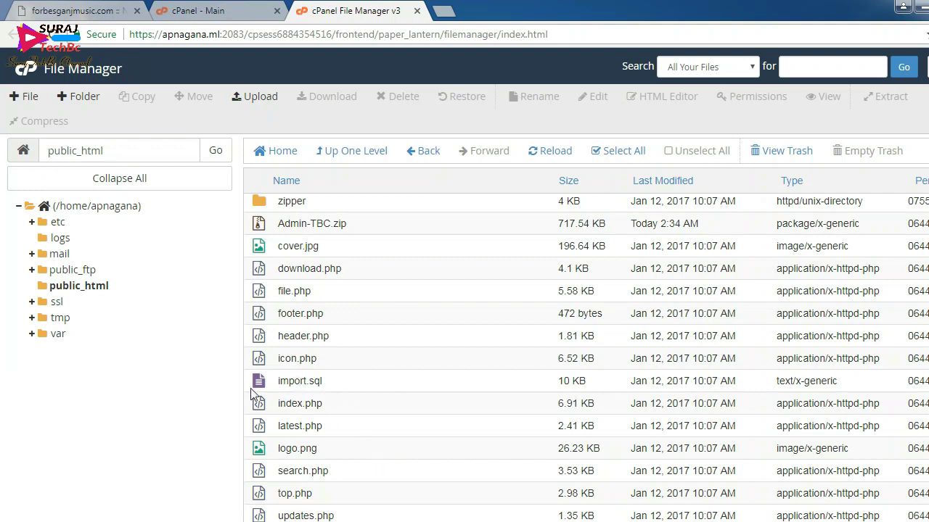
{"action": "left_click", "coordinate": [344, 386]}
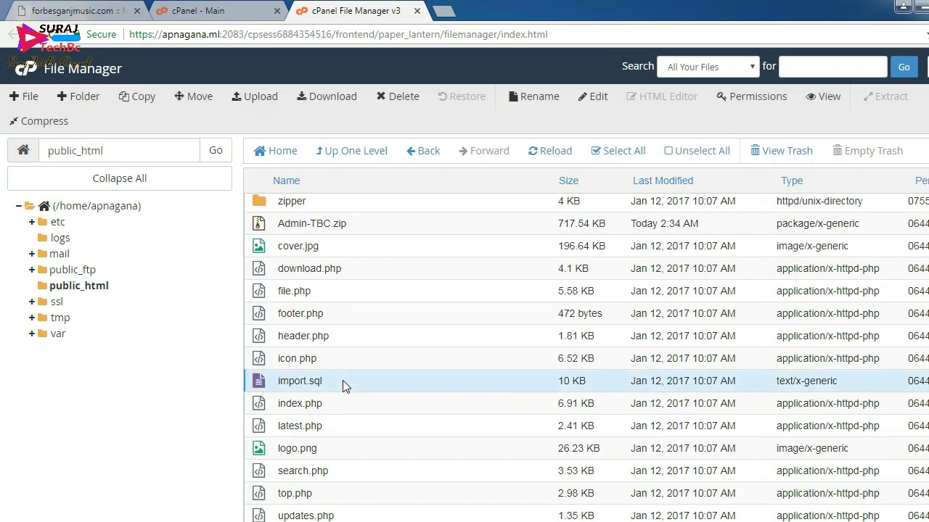
{"action": "right_click", "coordinate": [344, 386]}
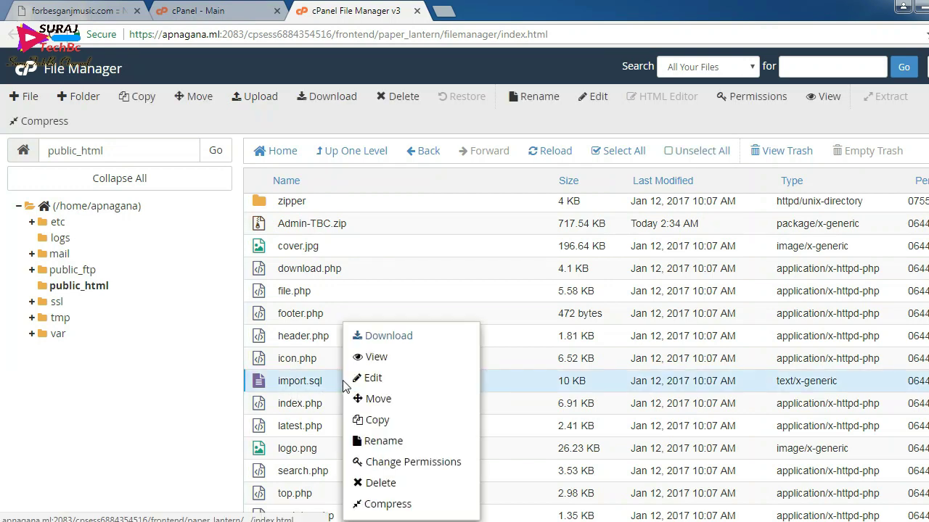
{"action": "left_click", "coordinate": [407, 342]}
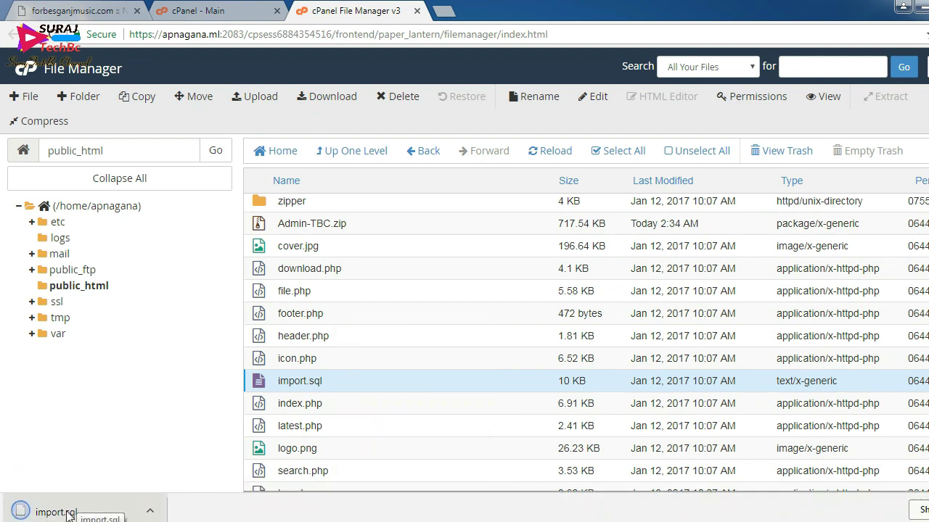
{"action": "right_click", "coordinate": [42, 514]}
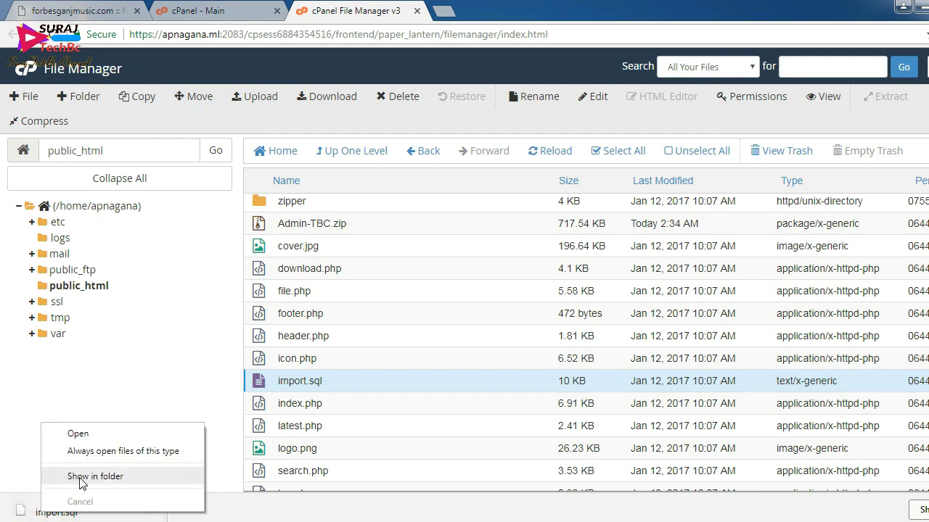
{"action": "left_click", "coordinate": [81, 478]}
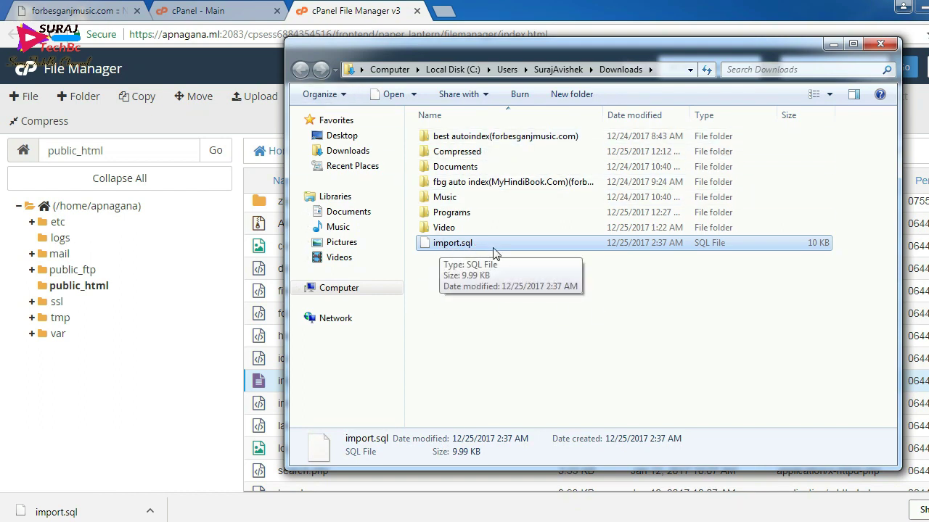
{"action": "left_click", "coordinate": [838, 48]}
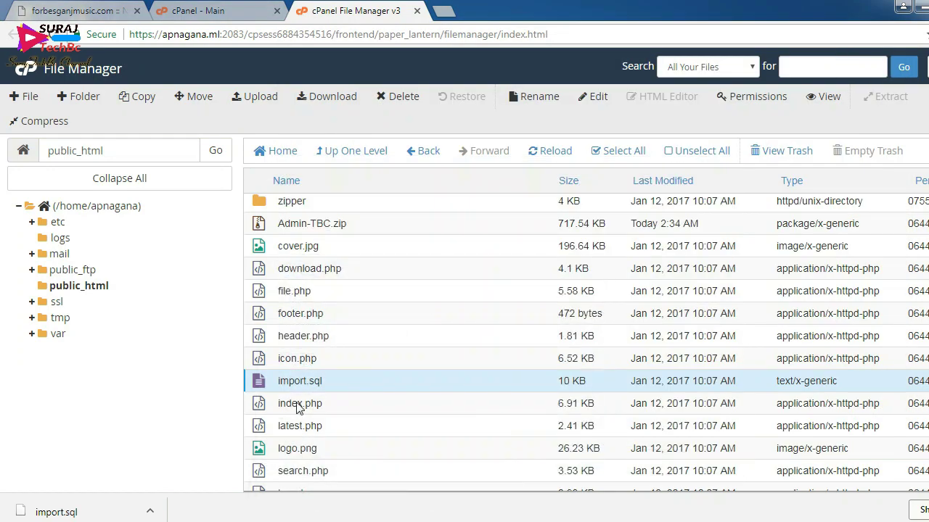
Delete import.sql from public_html, bypassing the trash, then open the inc folder
{"action": "right_click", "coordinate": [341, 377]}
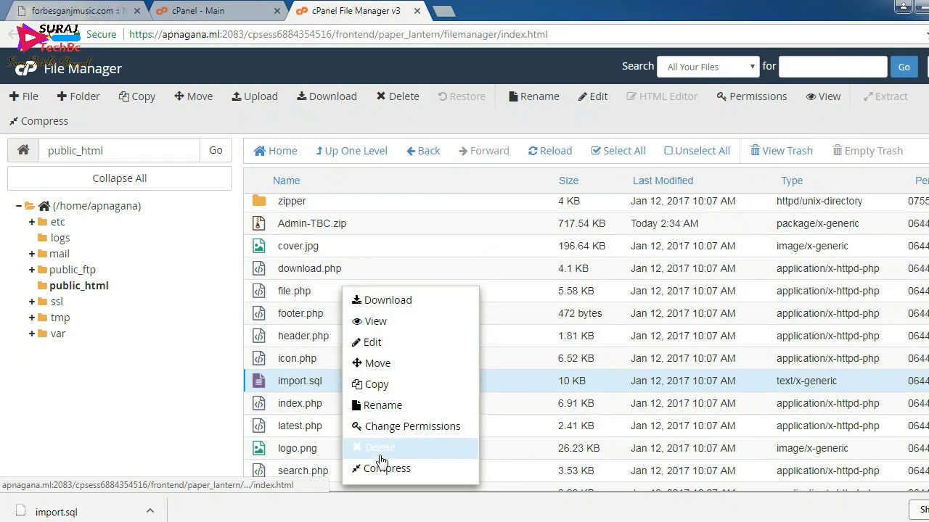
{"action": "left_click", "coordinate": [377, 447]}
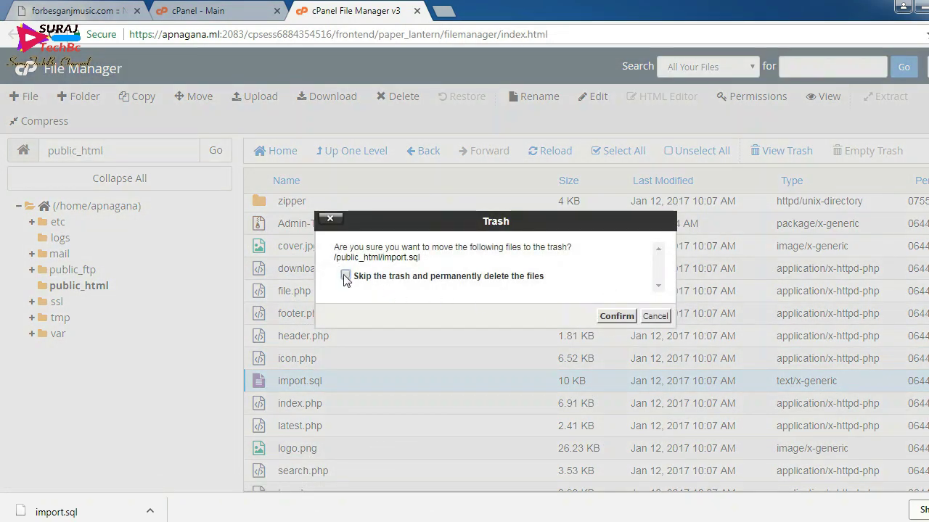
{"action": "left_click", "coordinate": [345, 276]}
{"action": "left_click", "coordinate": [616, 316]}
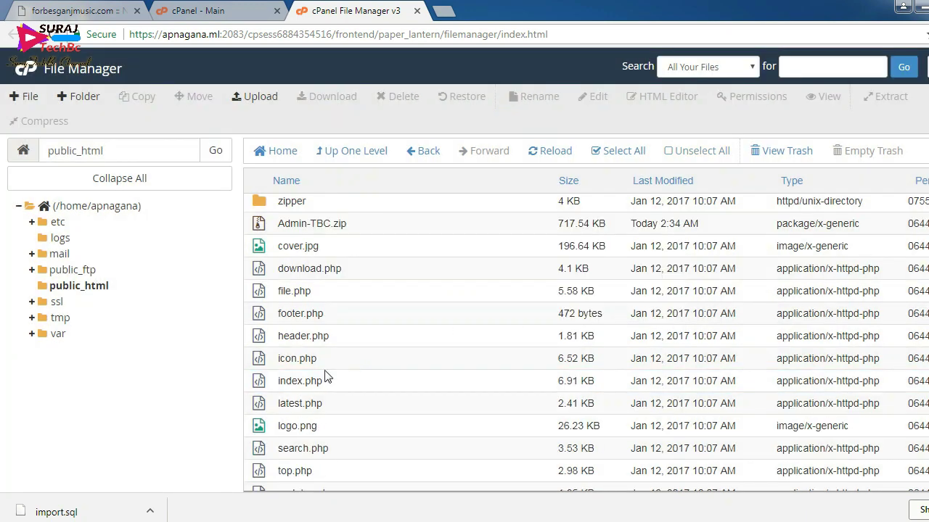
{"action": "scroll", "coordinate": [520, 362], "scroll_direction": "up", "scroll_amount": 3}
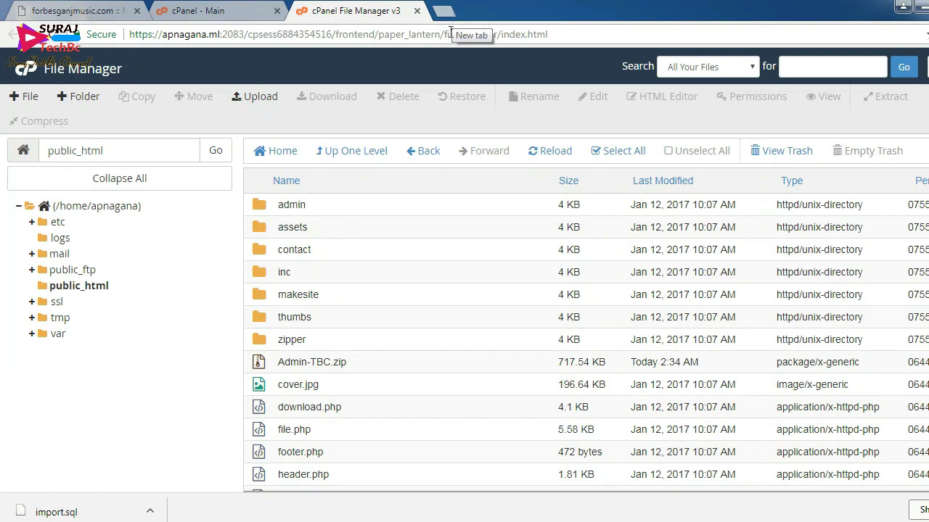
{"action": "double_click", "coordinate": [322, 274]}
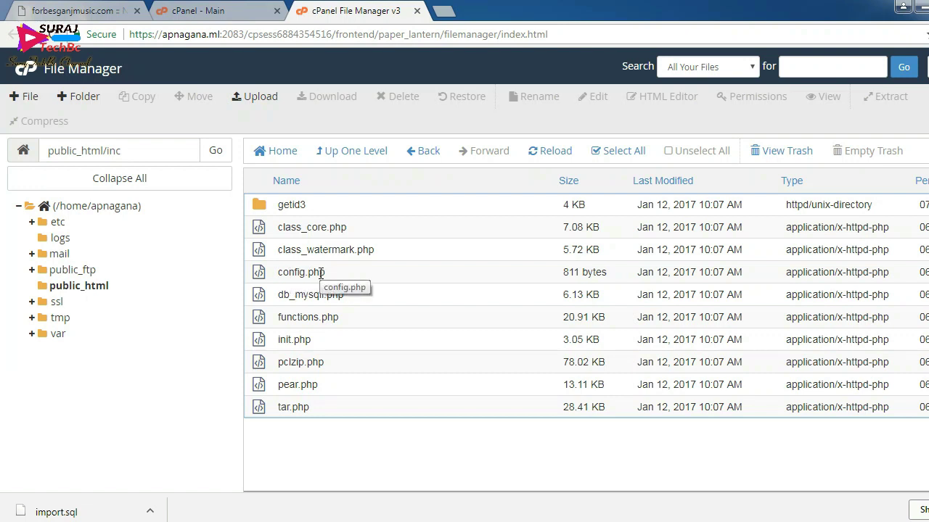
Open inc/config.php in cPanel's code editor
{"action": "left_click", "coordinate": [326, 270]}
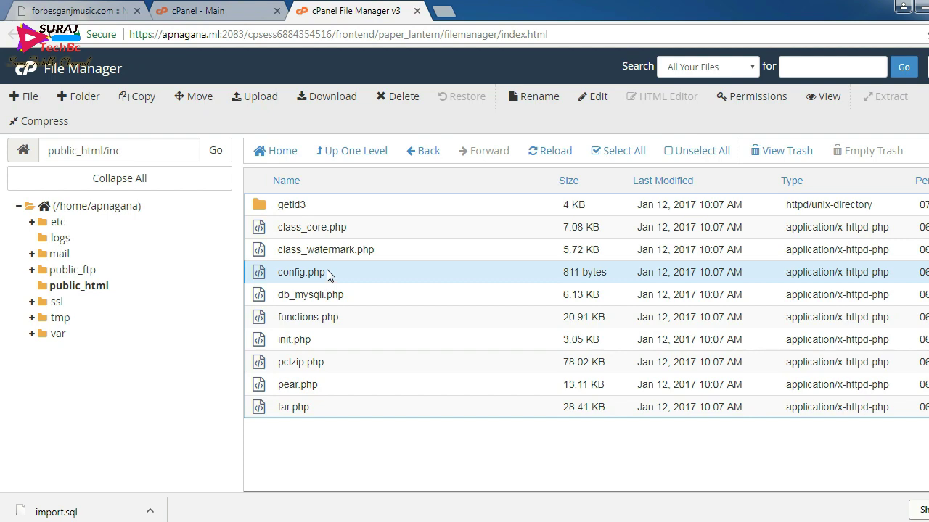
{"action": "right_click", "coordinate": [326, 269]}
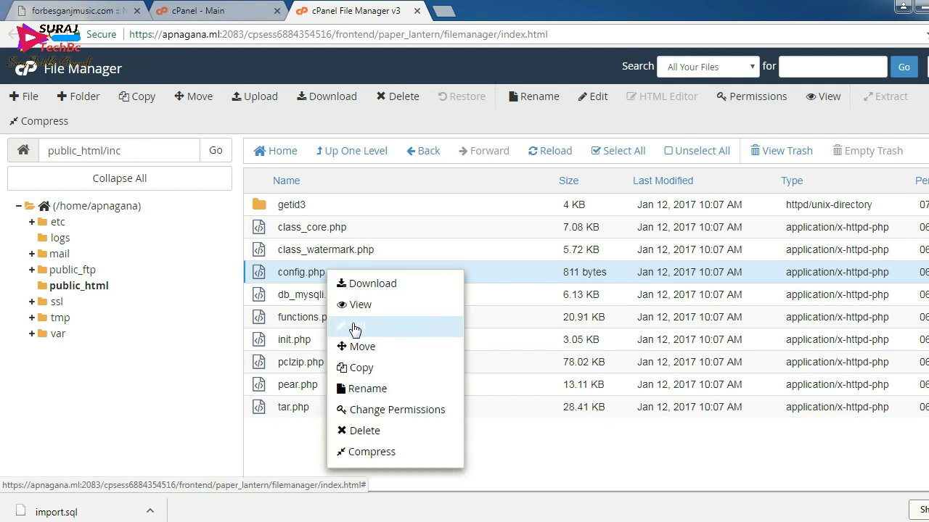
{"action": "left_click", "coordinate": [355, 329]}
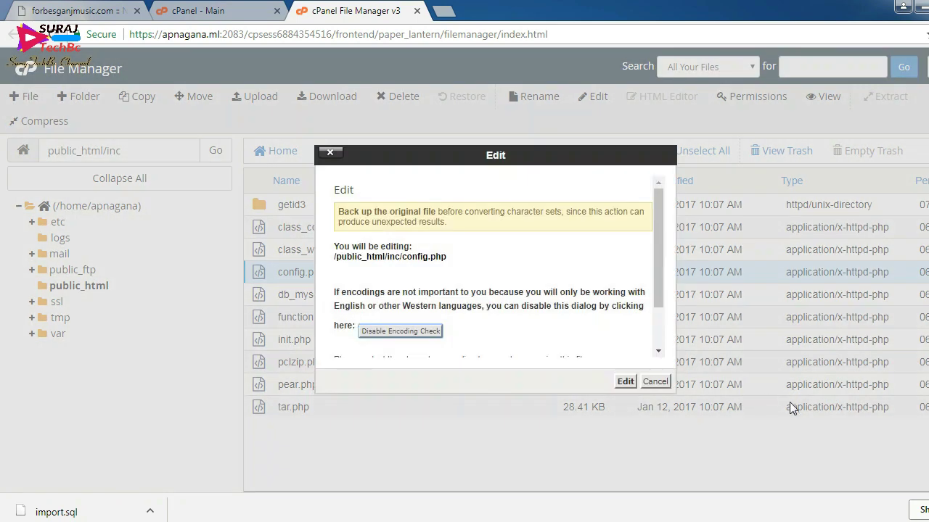
{"action": "left_click", "coordinate": [625, 382]}
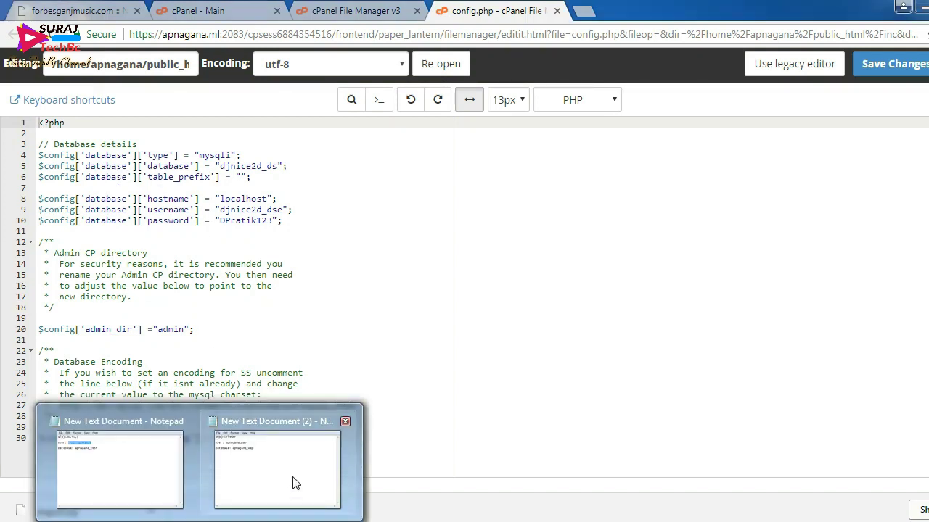
Copy the database user from the notes and paste it as the line 9 username
{"action": "left_click", "coordinate": [296, 482]}
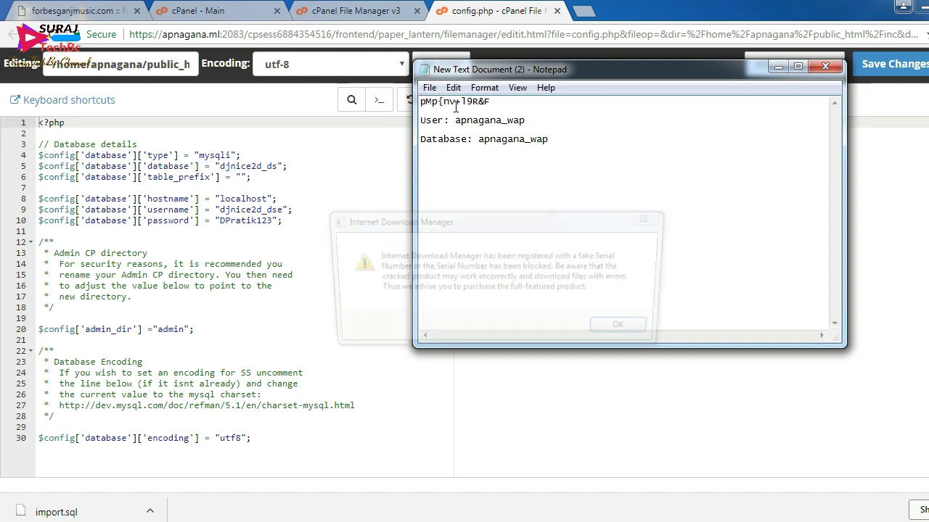
{"action": "left_click", "coordinate": [650, 217]}
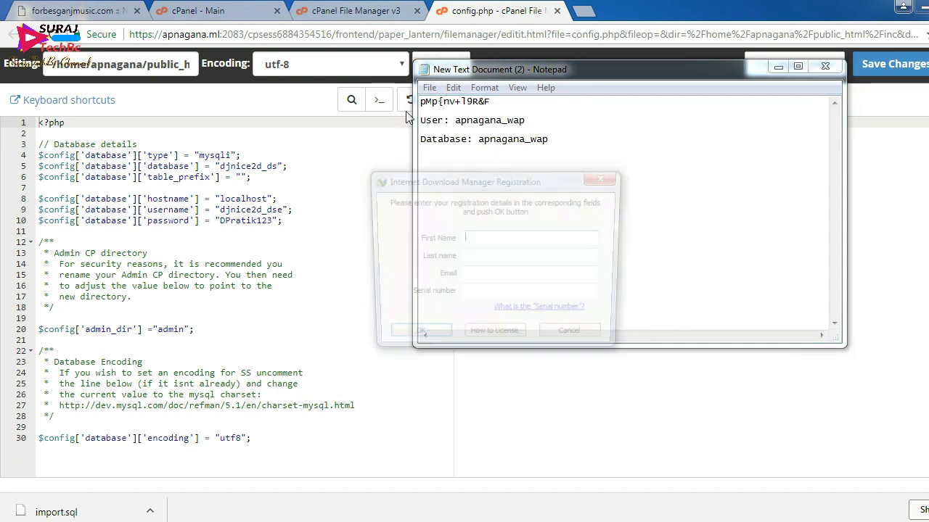
{"action": "left_click", "coordinate": [607, 176]}
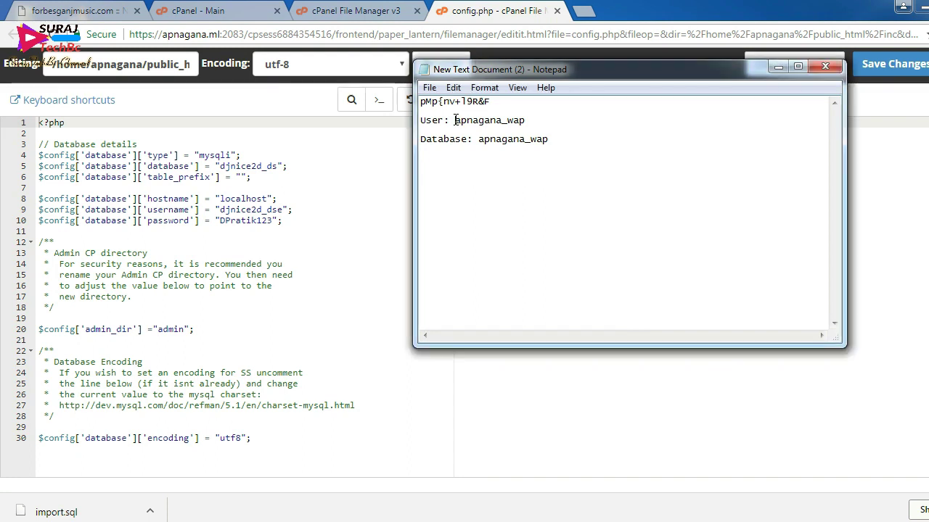
{"action": "left_click_drag", "start_coordinate": [455, 120], "coordinate": [522, 119]}
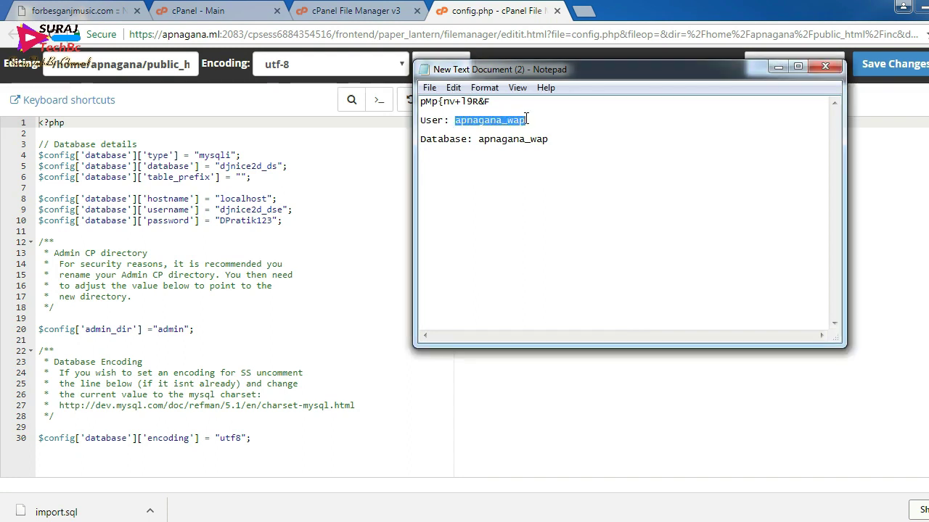
{"action": "left_click", "coordinate": [783, 64]}
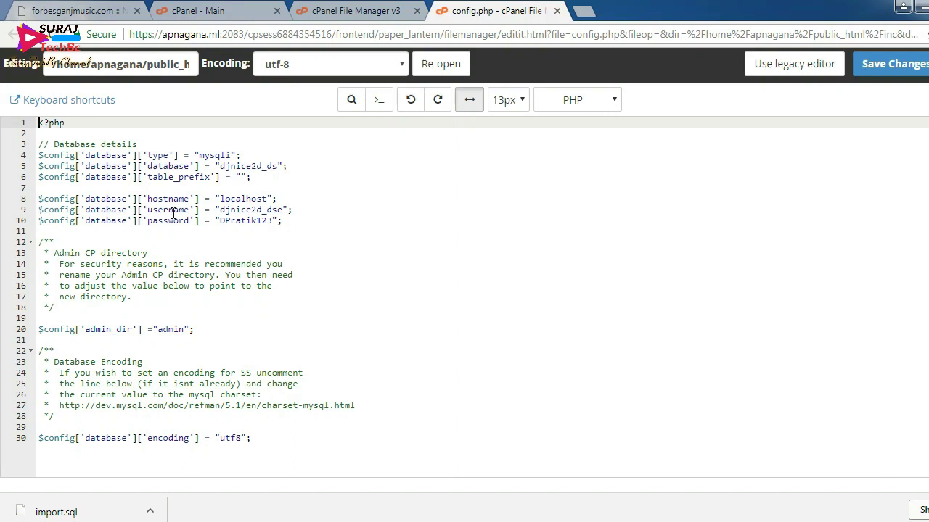
{"action": "left_click_drag", "start_coordinate": [219, 209], "coordinate": [284, 210]}
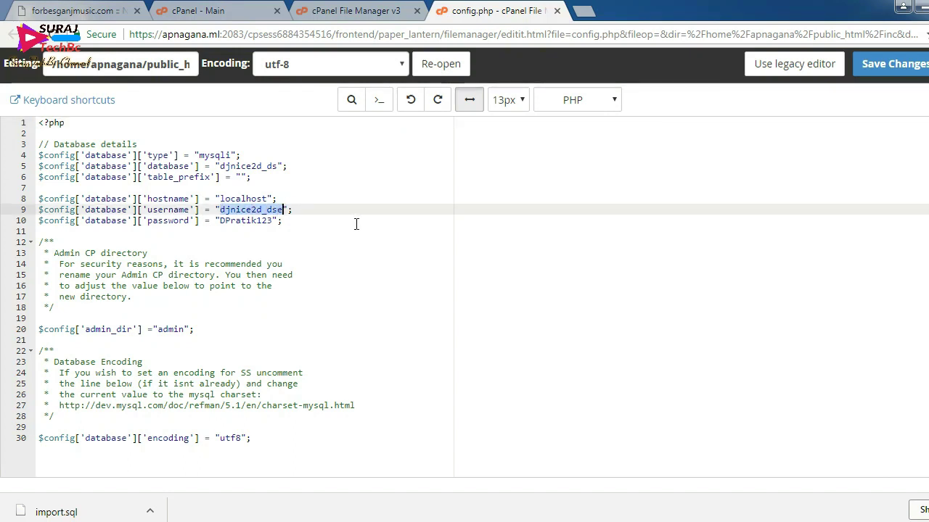
{"action": "type", "text": "apnagana_wap"}
Paste the database name apnagana_wap over the old name on line 5
{"action": "mouse_move", "coordinate": [218, 516]}
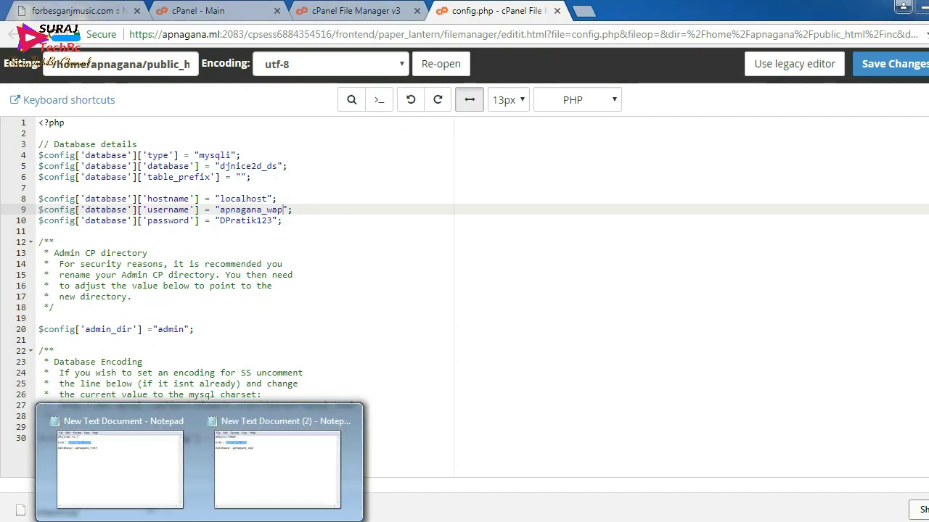
{"action": "left_click", "coordinate": [309, 458]}
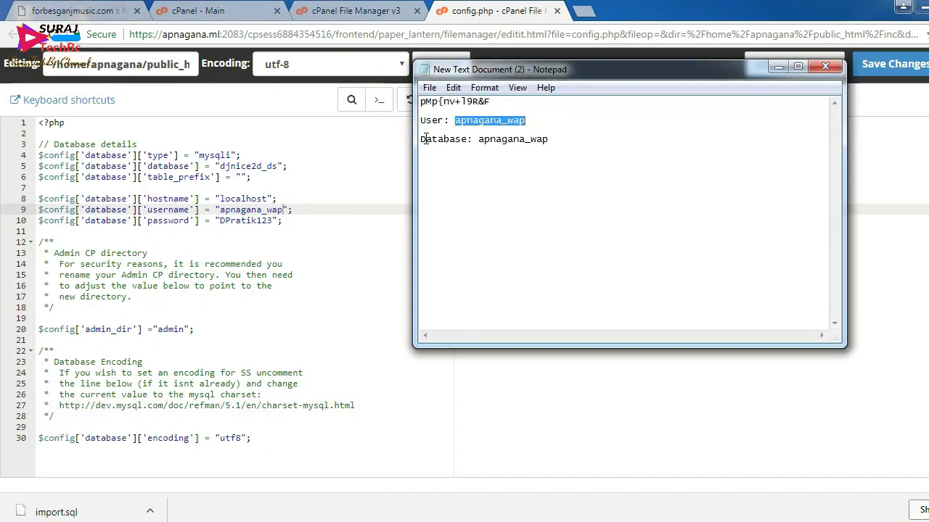
{"action": "left_click_drag", "start_coordinate": [479, 138], "coordinate": [537, 140]}
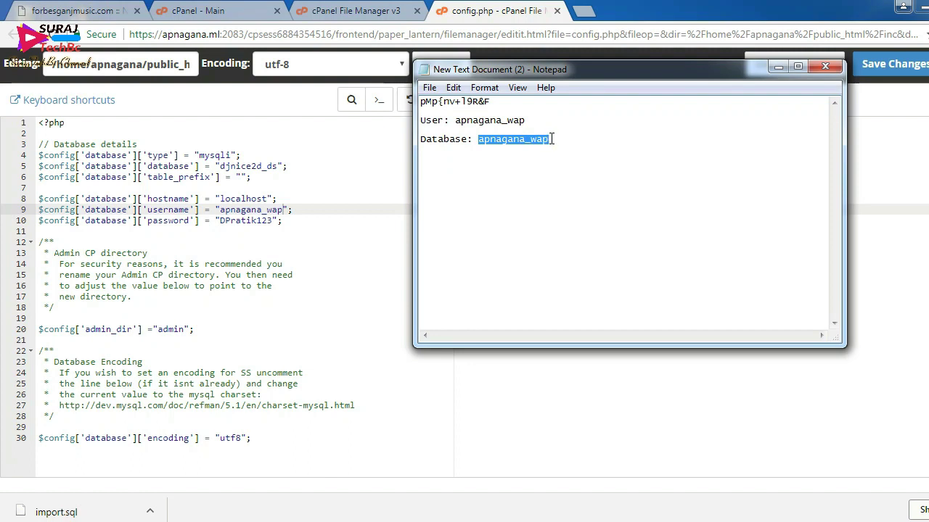
{"action": "left_click", "coordinate": [769, 71]}
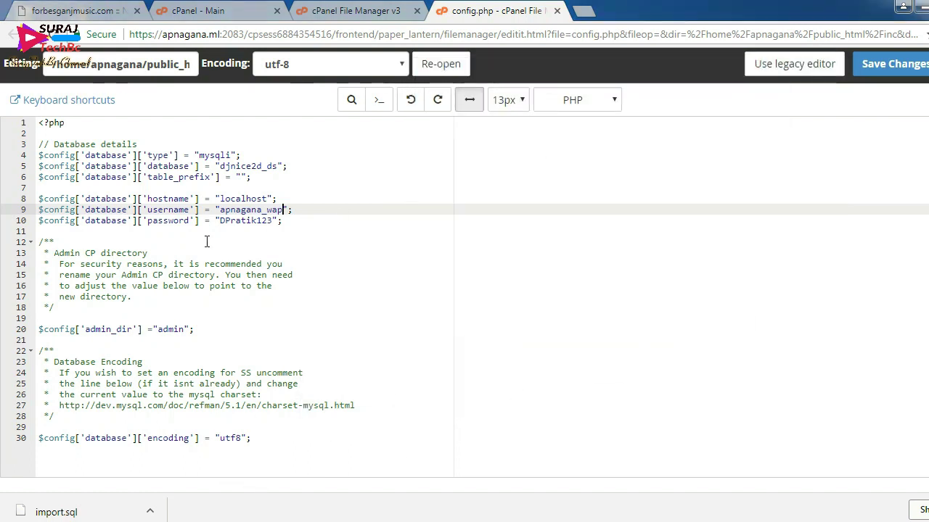
{"action": "left_click_drag", "start_coordinate": [220, 166], "coordinate": [274, 167]}
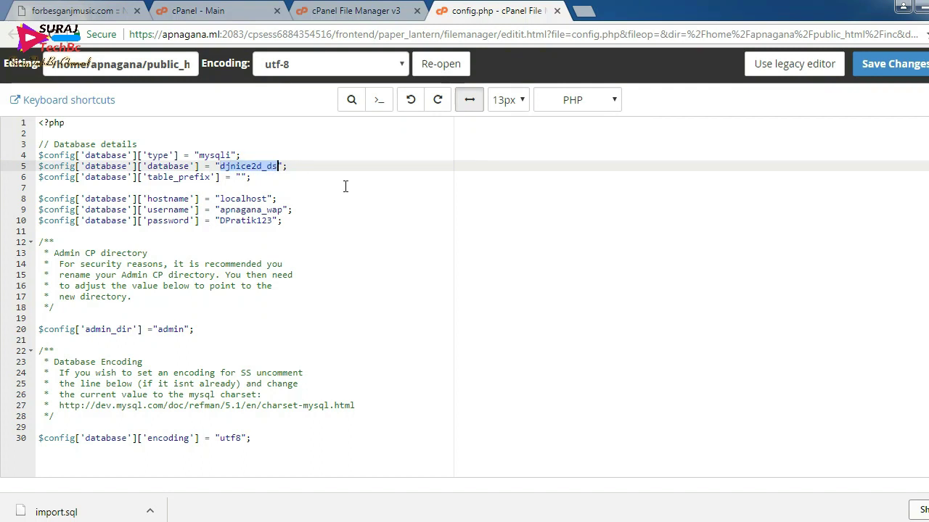
{"action": "type", "text": "apnagana_wap"}
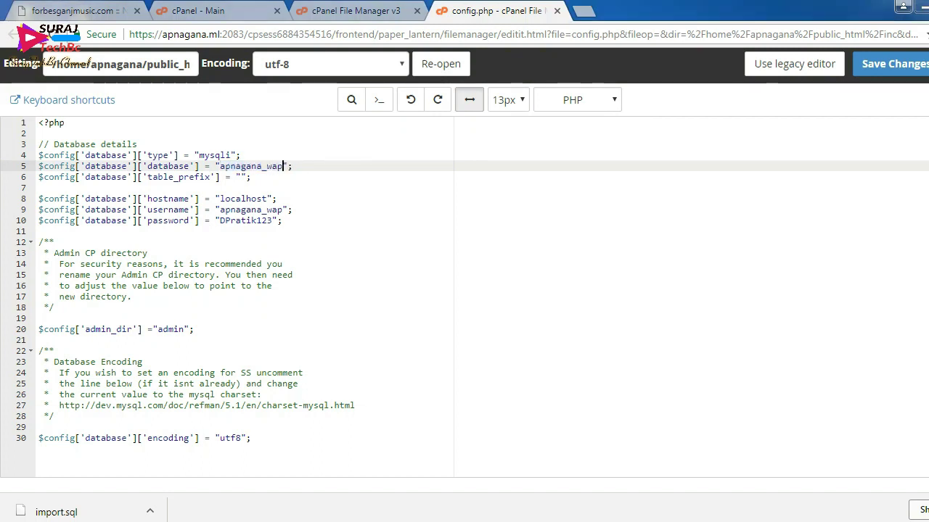
Paste the saved database password over line 10's value and save config.php
{"action": "left_click", "coordinate": [230, 493]}
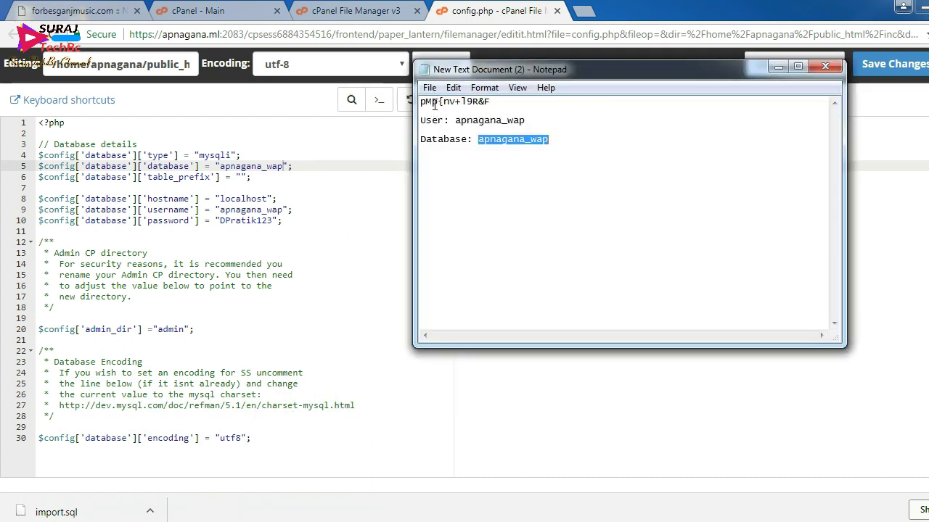
{"action": "left_click_drag", "start_coordinate": [421, 101], "coordinate": [507, 100]}
{"action": "key", "text": "ctrl+c"}
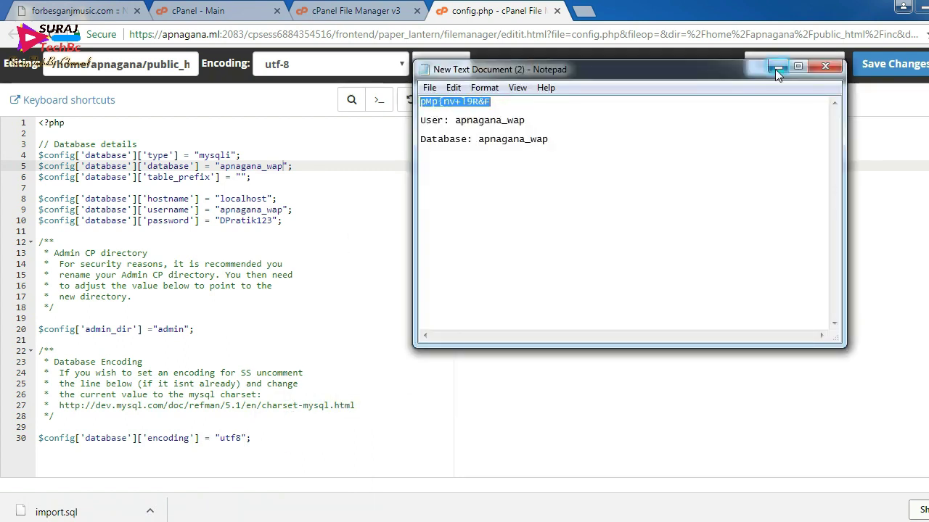
{"action": "left_click", "coordinate": [778, 66]}
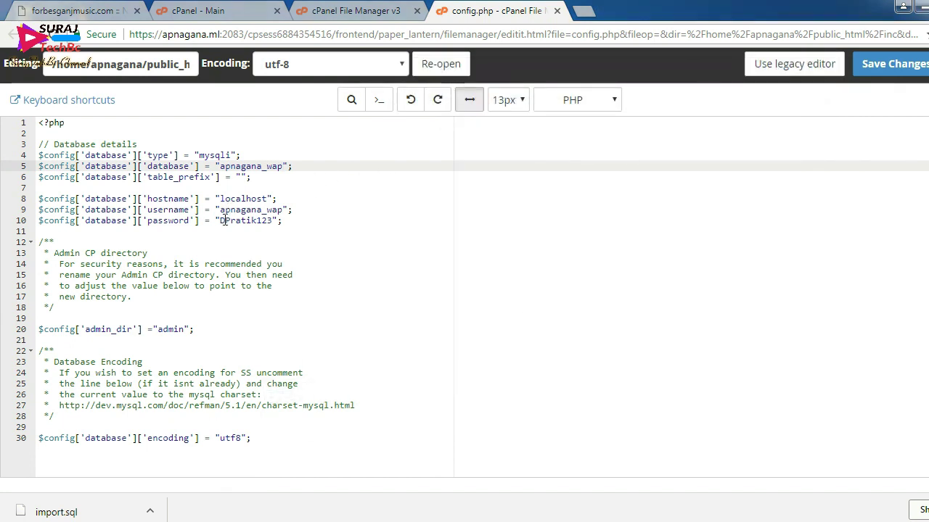
{"action": "left_click_drag", "start_coordinate": [220, 220], "coordinate": [273, 220]}
{"action": "key", "text": "ctrl+v"}
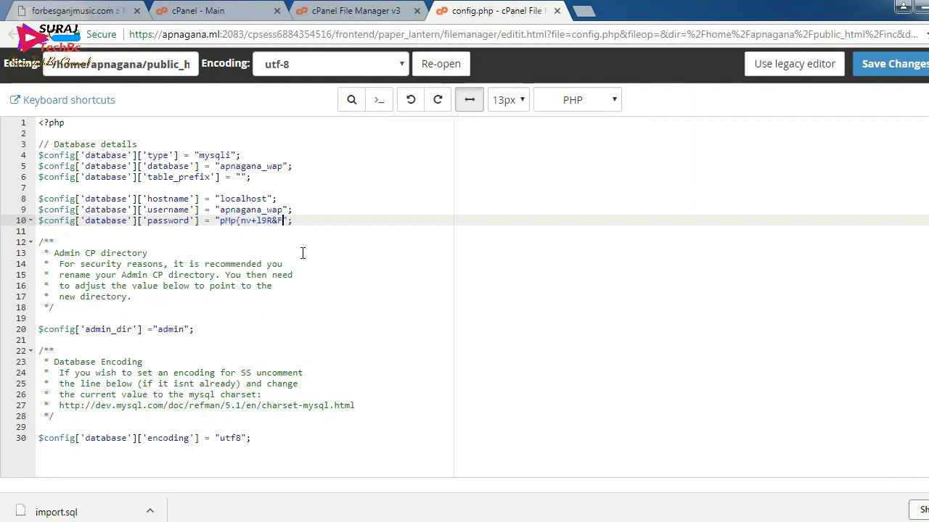
{"action": "left_click", "coordinate": [880, 74]}
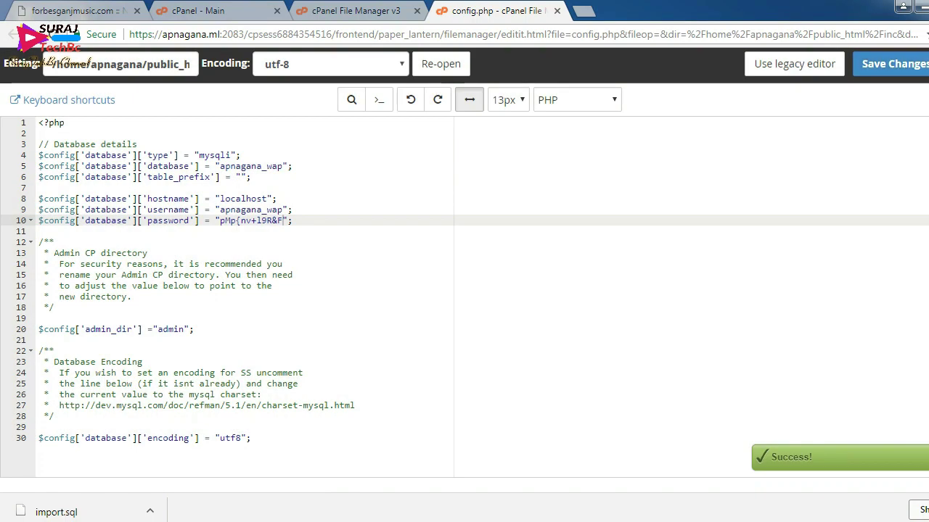
Close the config.php editor, return to public_html, and launch phpMyAdmin from the cPanel dashboard
{"action": "key", "text": "ctrl+w"}
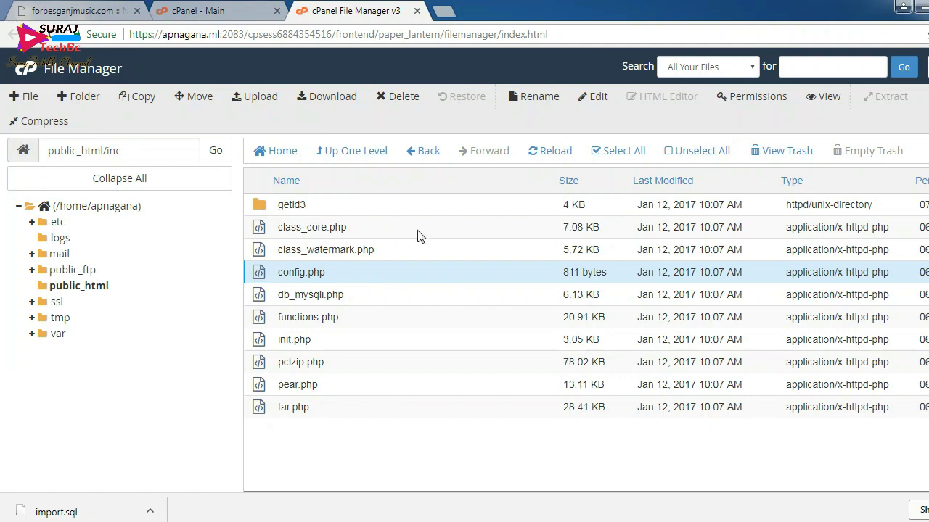
{"action": "left_click", "coordinate": [357, 150]}
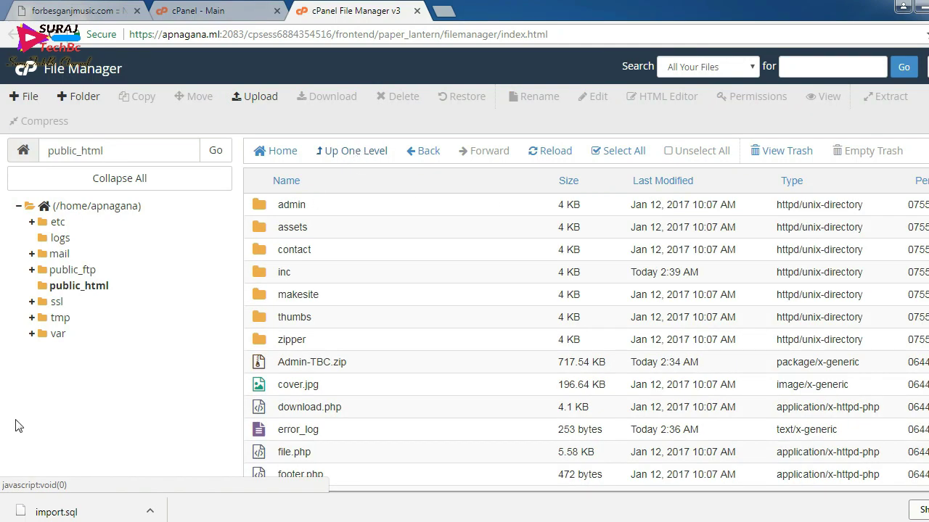
{"action": "scroll", "coordinate": [371, 344], "scroll_direction": "down", "scroll_amount": 3}
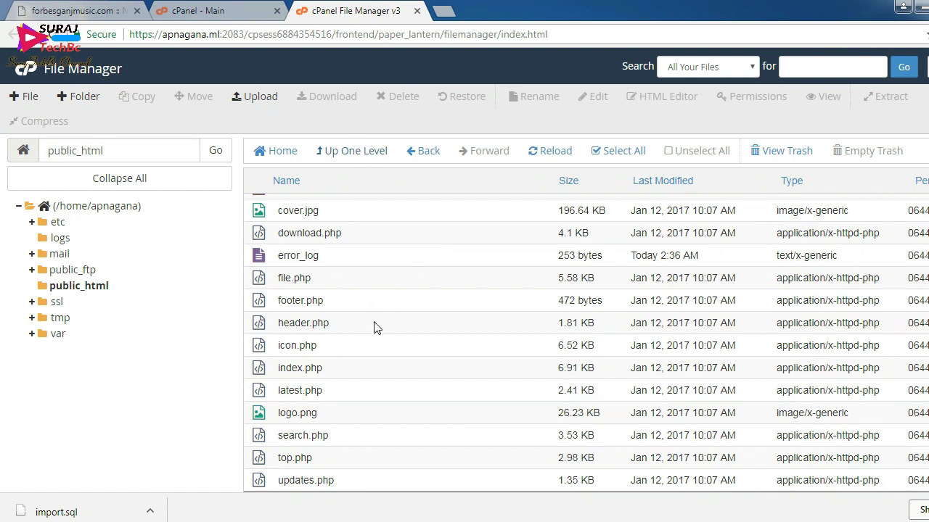
{"action": "left_click", "coordinate": [216, 8]}
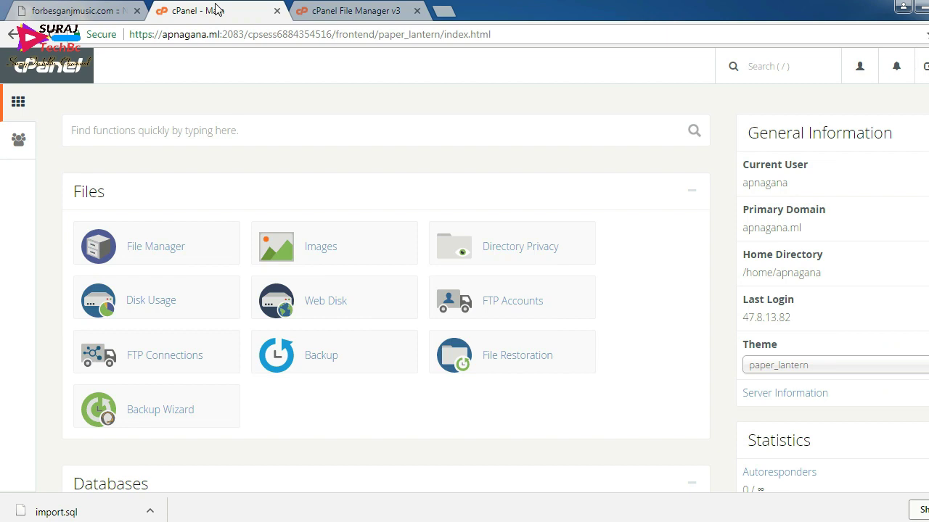
{"action": "scroll", "coordinate": [363, 246], "scroll_direction": "down", "scroll_amount": 3}
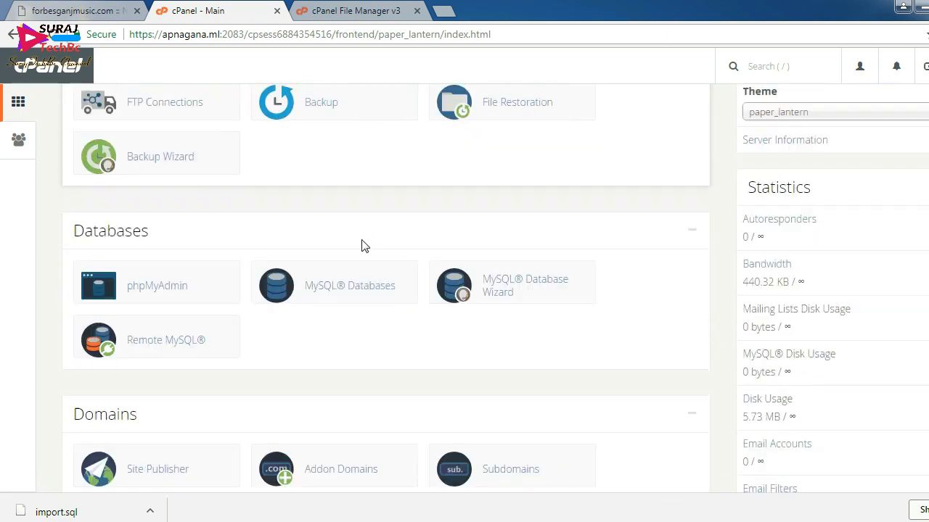
{"action": "scroll", "coordinate": [362, 247], "scroll_direction": "down", "scroll_amount": 2}
{"action": "left_click", "coordinate": [148, 184]}
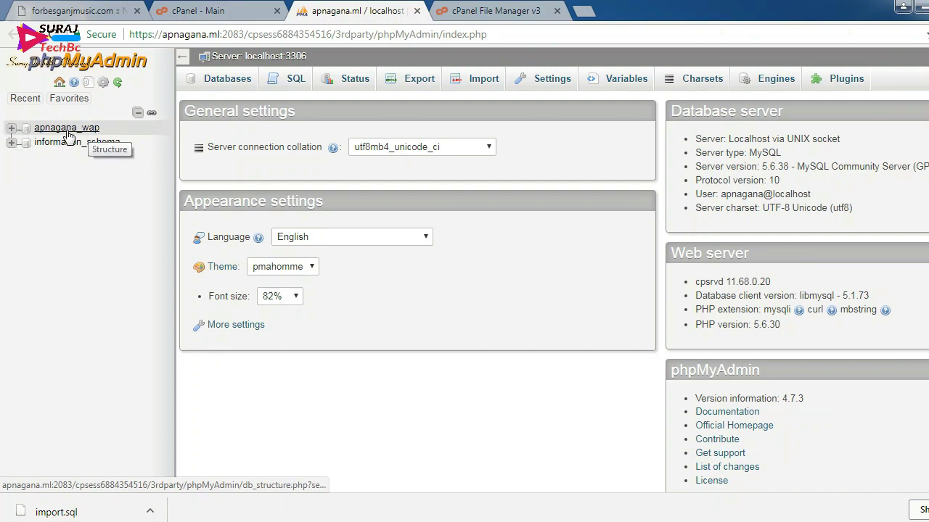
Import Downloads/import.sql into the apnagana_wap database, then return to the File Manager tab
{"action": "left_click", "coordinate": [63, 129]}
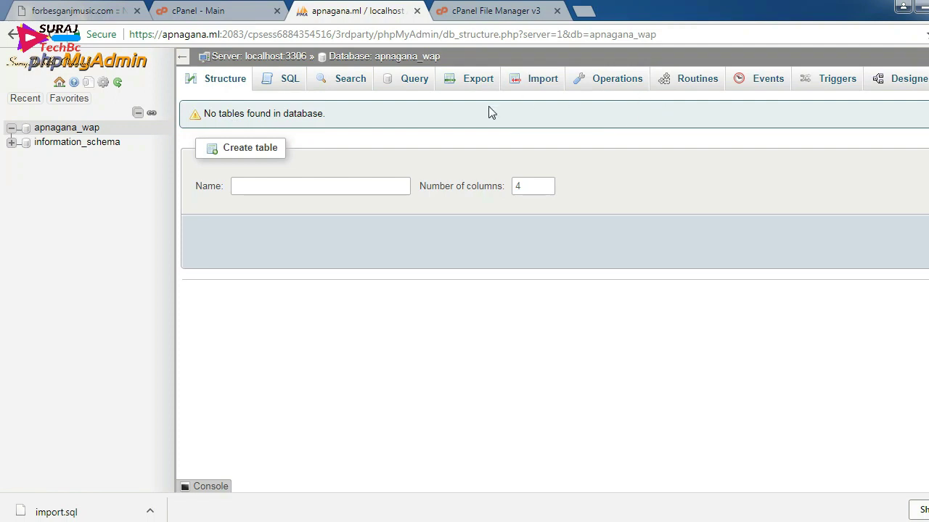
{"action": "left_click", "coordinate": [537, 81]}
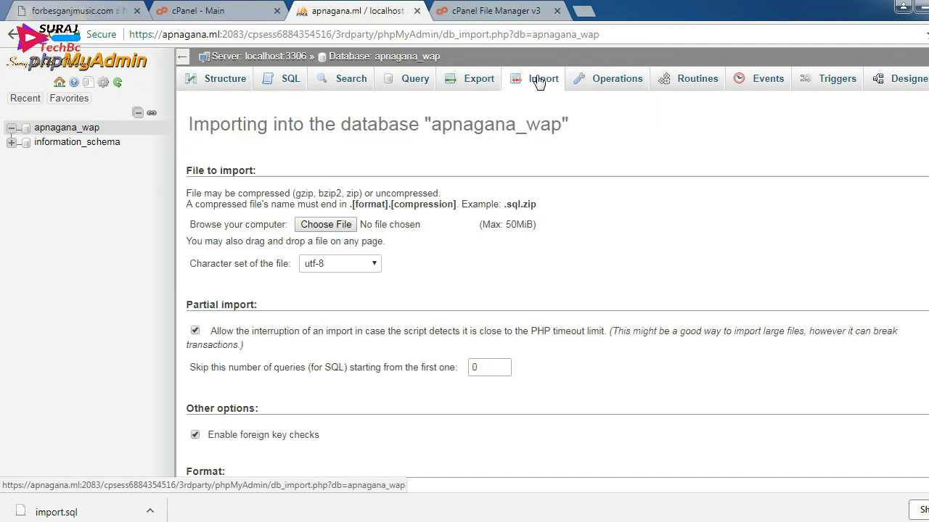
{"action": "left_click", "coordinate": [334, 226]}
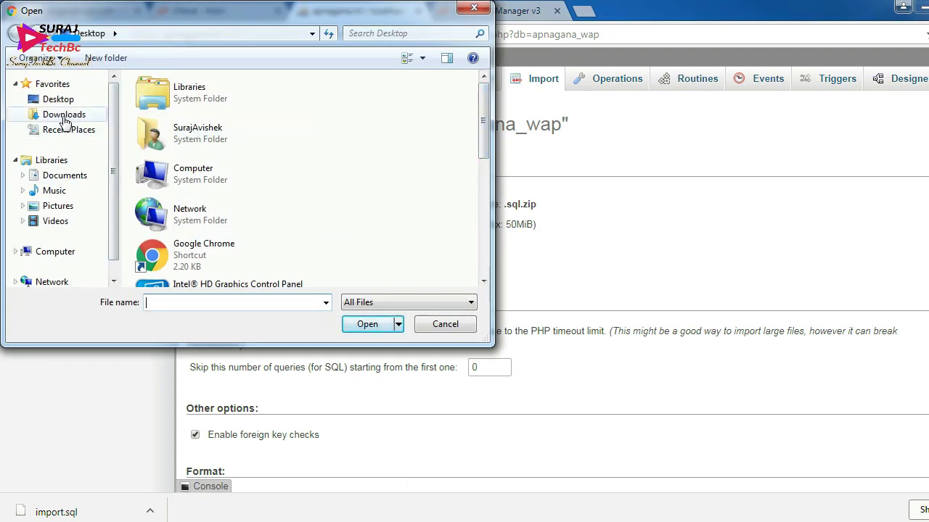
{"action": "left_click", "coordinate": [64, 116]}
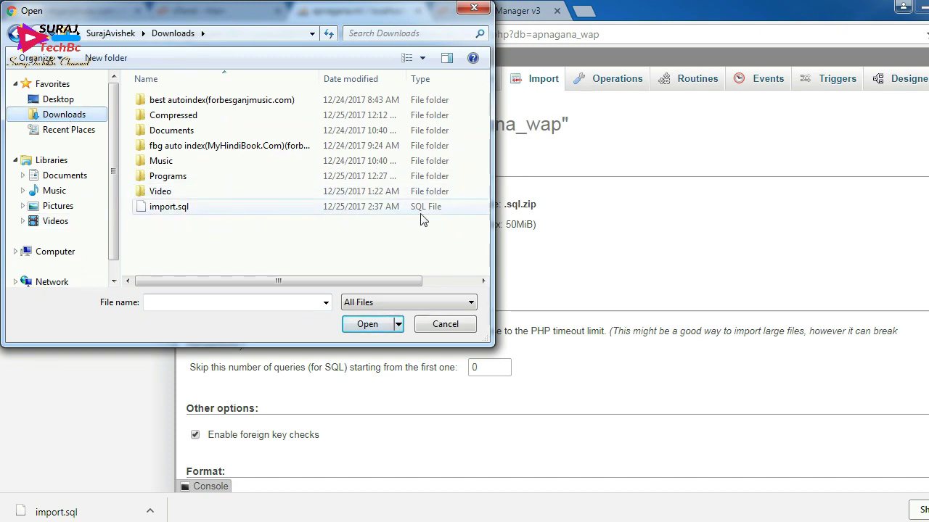
{"action": "left_click", "coordinate": [179, 210]}
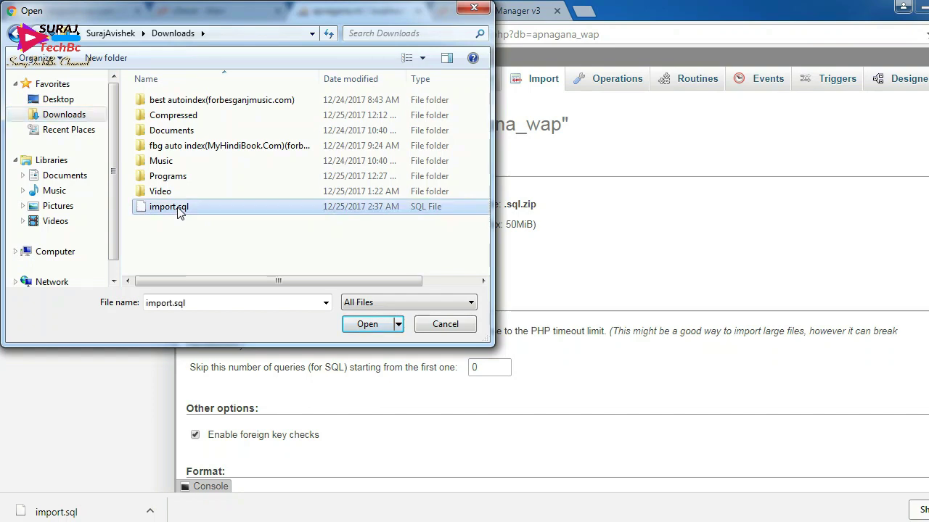
{"action": "left_click", "coordinate": [368, 328]}
{"action": "scroll", "coordinate": [368, 326], "scroll_direction": "down", "scroll_amount": 3}
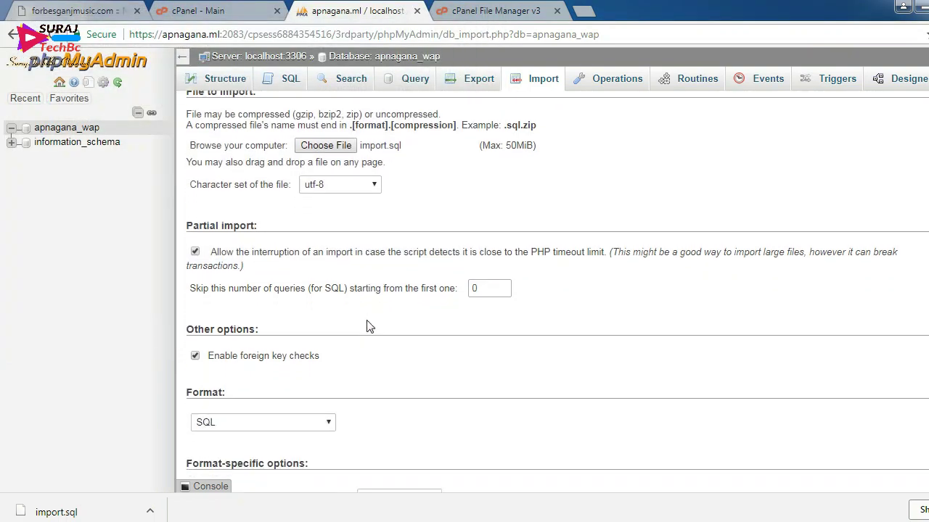
{"action": "left_click", "coordinate": [212, 431]}
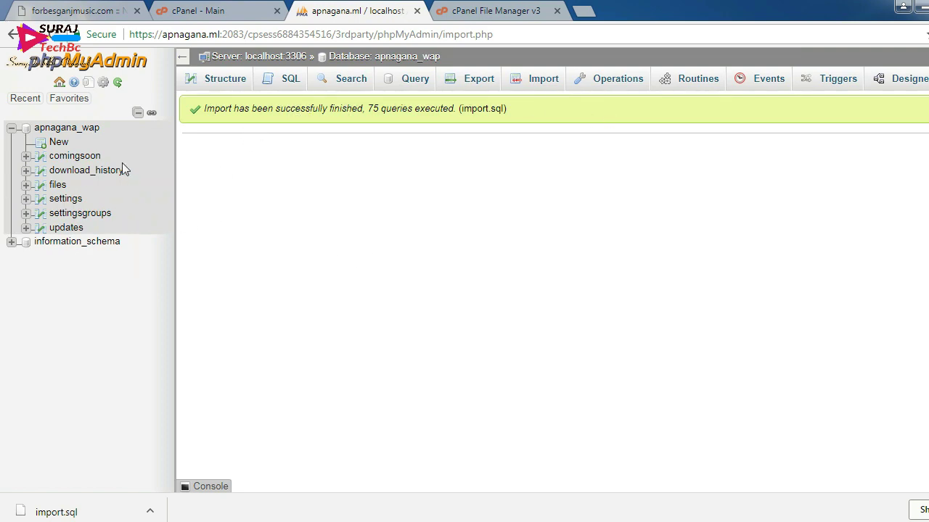
{"action": "left_click", "coordinate": [470, 10]}
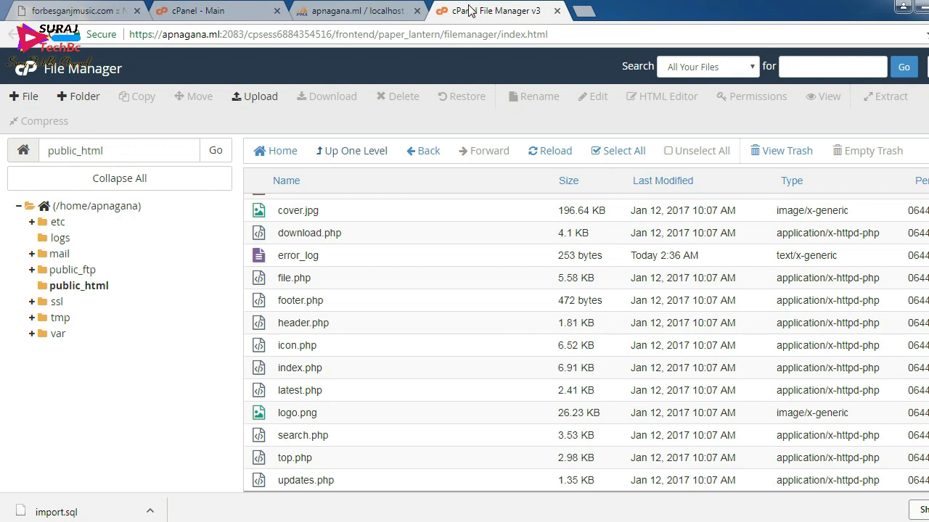
Load apnagana.ml in a new Chrome tab, then return to the phpMyAdmin tab
{"action": "left_click", "coordinate": [585, 13]}
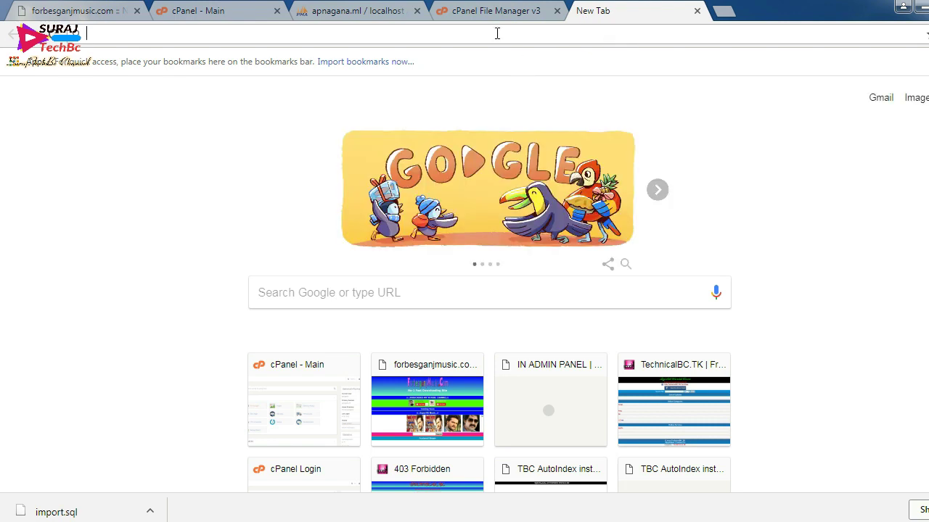
{"action": "type", "text": "apnagana.ml"}
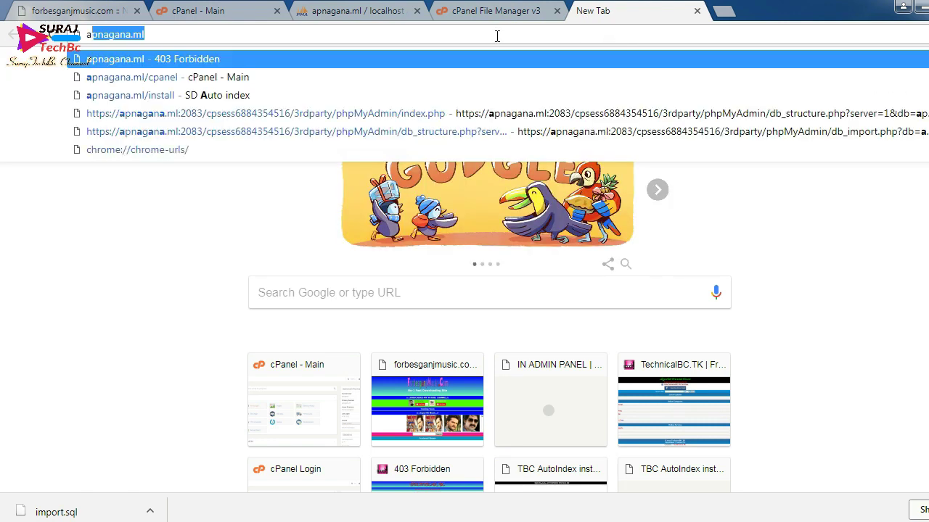
{"action": "key", "text": "Return"}
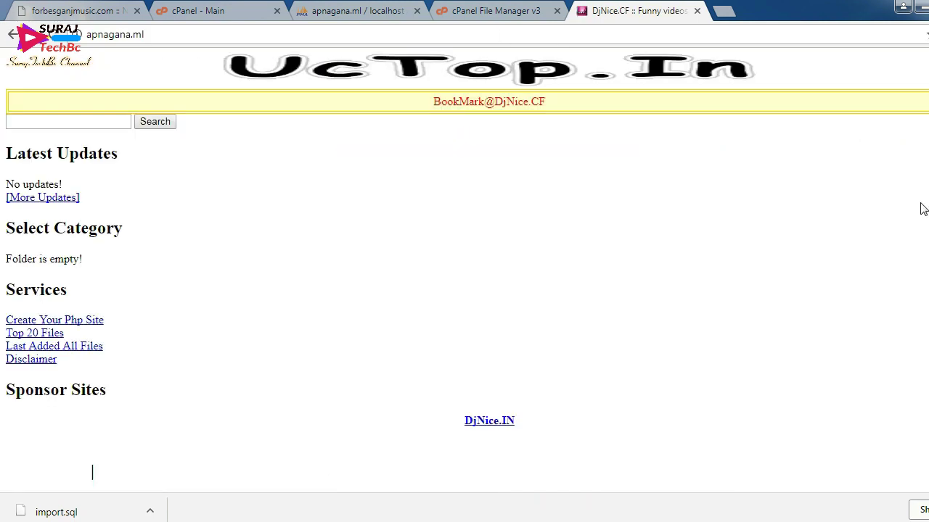
{"action": "scroll", "coordinate": [336, 254], "scroll_direction": "down", "scroll_amount": 1}
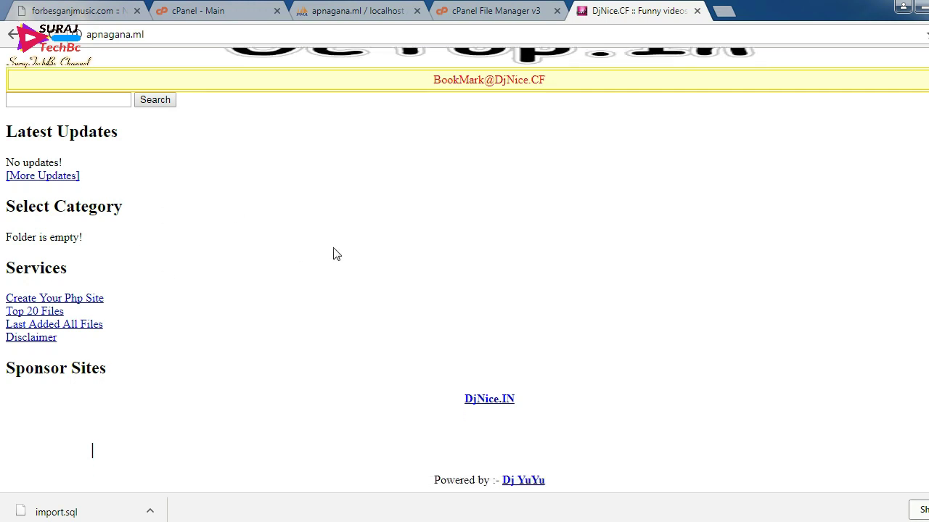
{"action": "scroll", "coordinate": [336, 254], "scroll_direction": "up", "scroll_amount": 1}
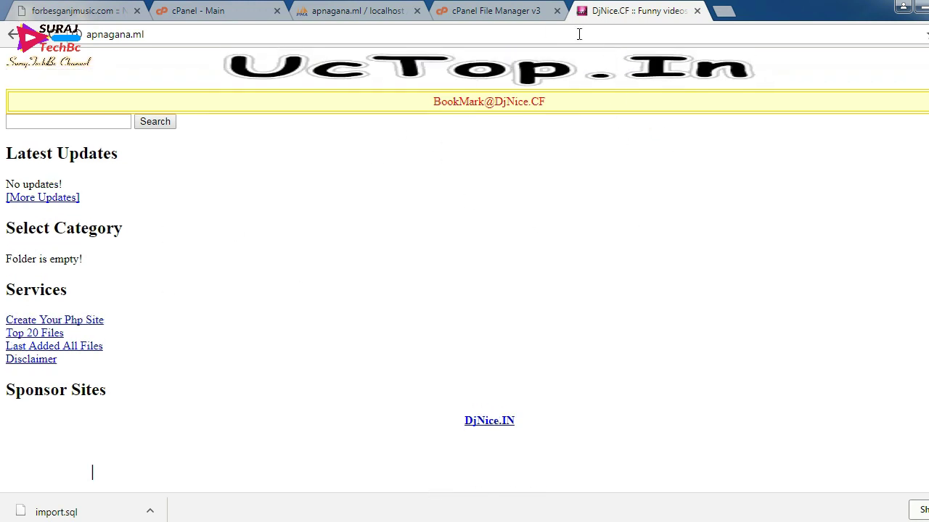
{"action": "left_click", "coordinate": [356, 7]}
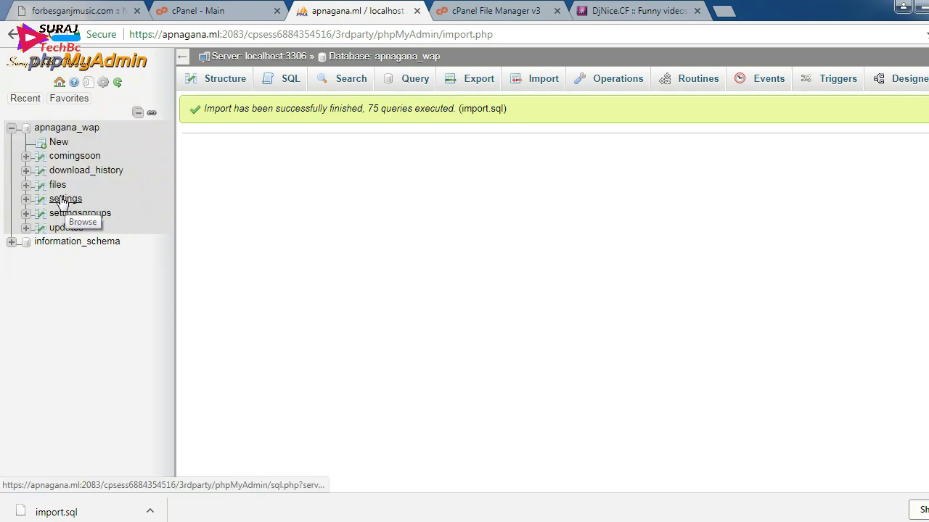
{"action": "left_click", "coordinate": [63, 201]}
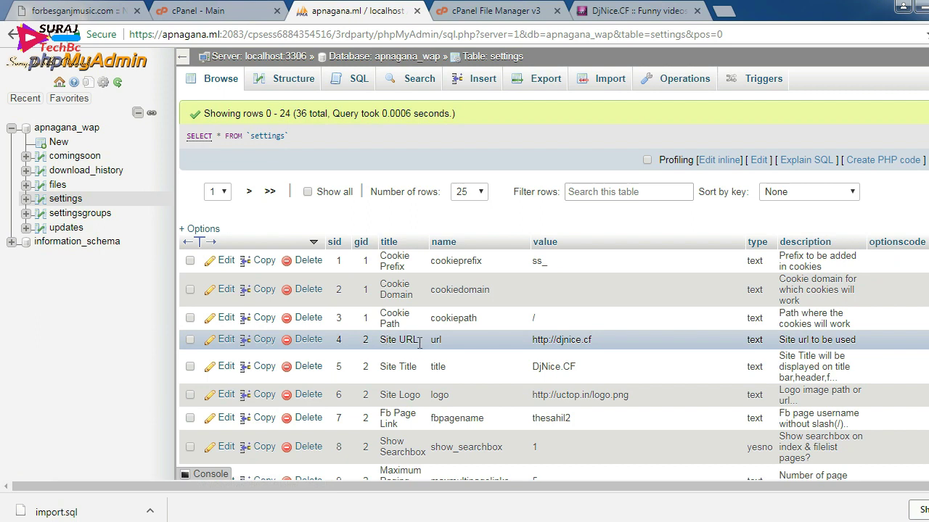
{"action": "left_click", "coordinate": [214, 341]}
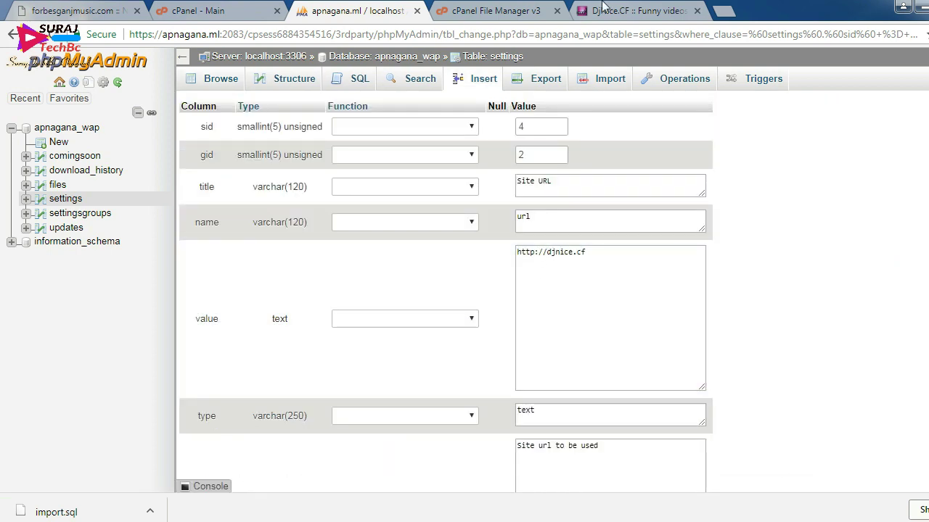
{"action": "left_click", "coordinate": [634, 10]}
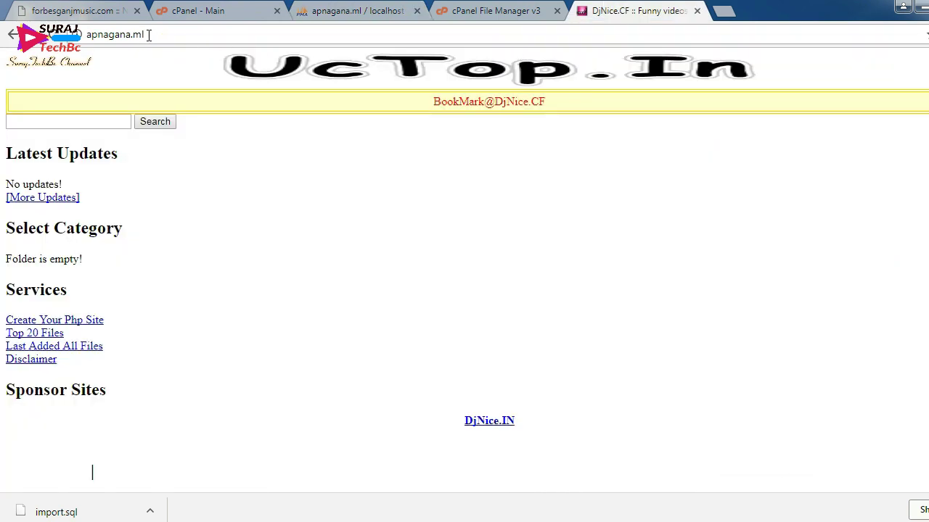
{"action": "left_click_drag", "start_coordinate": [151, 35], "coordinate": [86, 36]}
{"action": "key", "text": "ctrl+c"}
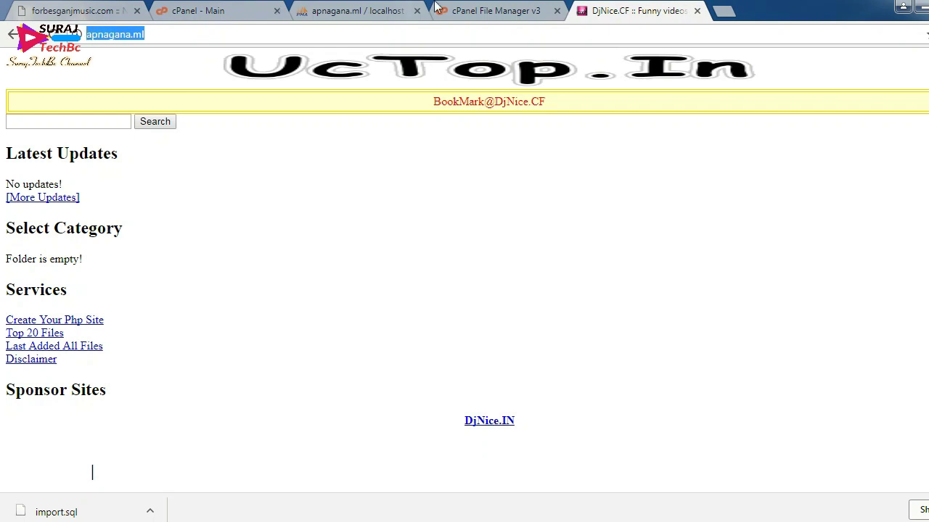
{"action": "left_click", "coordinate": [344, 10]}
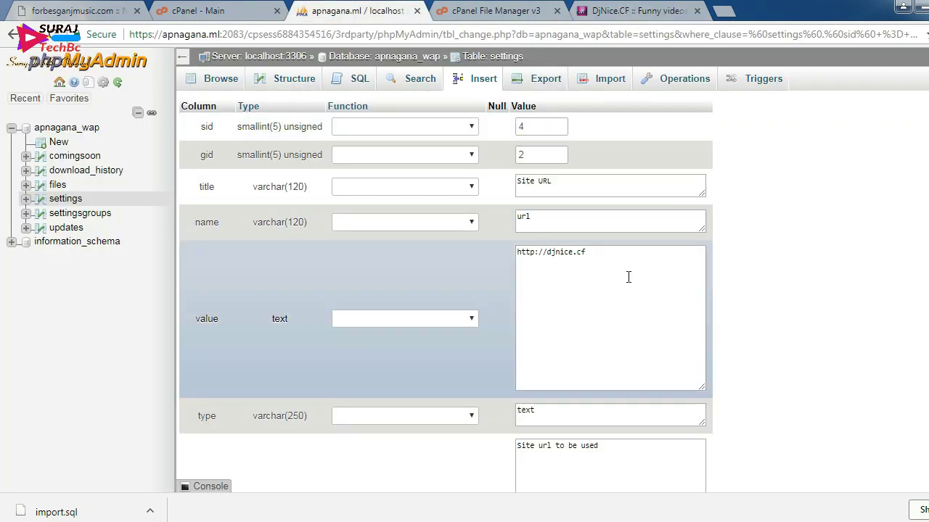
{"action": "left_click_drag", "start_coordinate": [599, 253], "coordinate": [518, 256]}
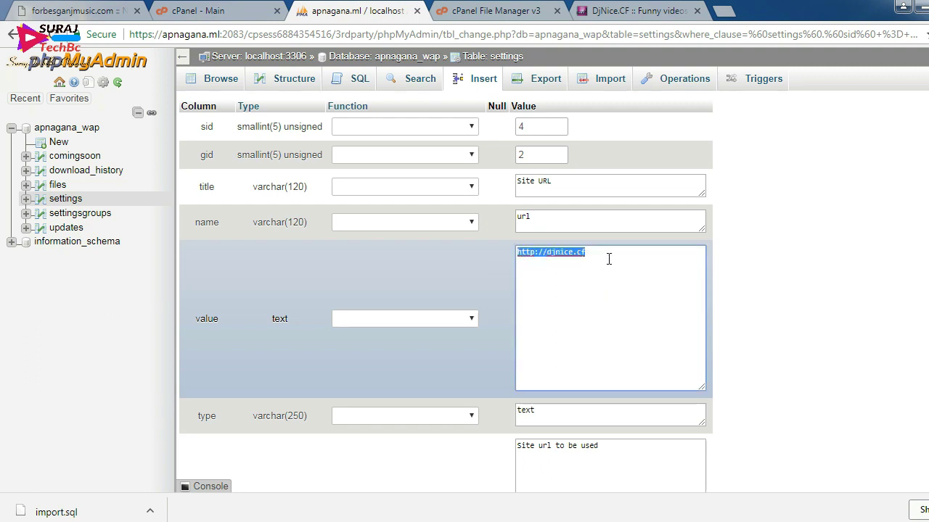
{"action": "key", "text": "ctrl+v"}
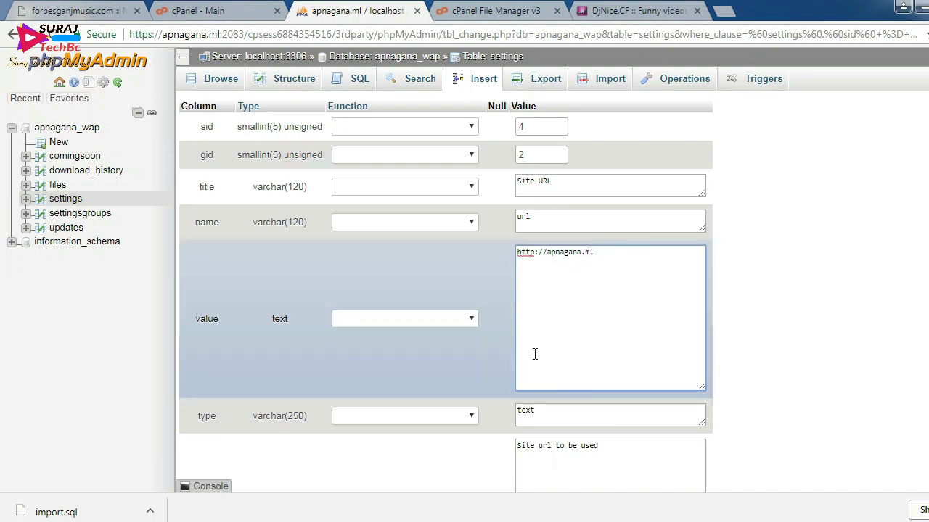
{"action": "scroll", "coordinate": [684, 286], "scroll_direction": "down", "scroll_amount": 3}
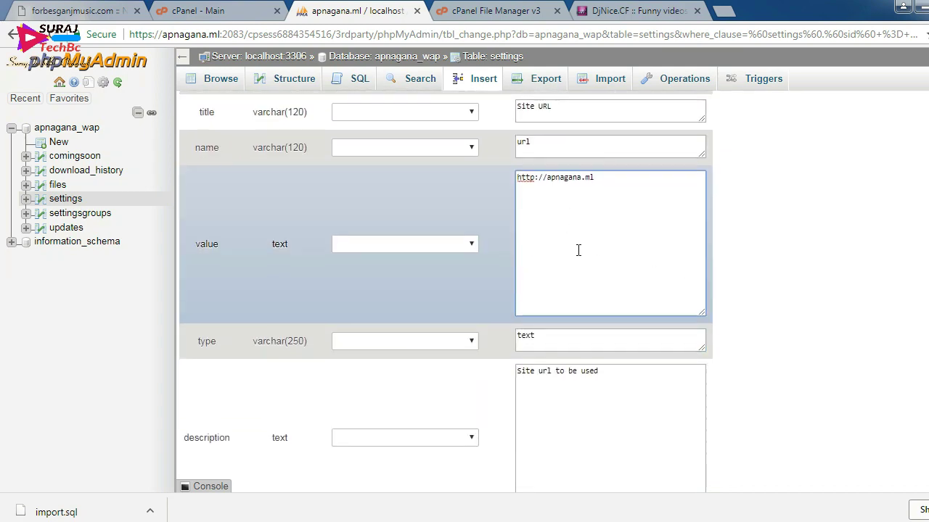
{"action": "scroll", "coordinate": [578, 252], "scroll_direction": "down", "scroll_amount": 3}
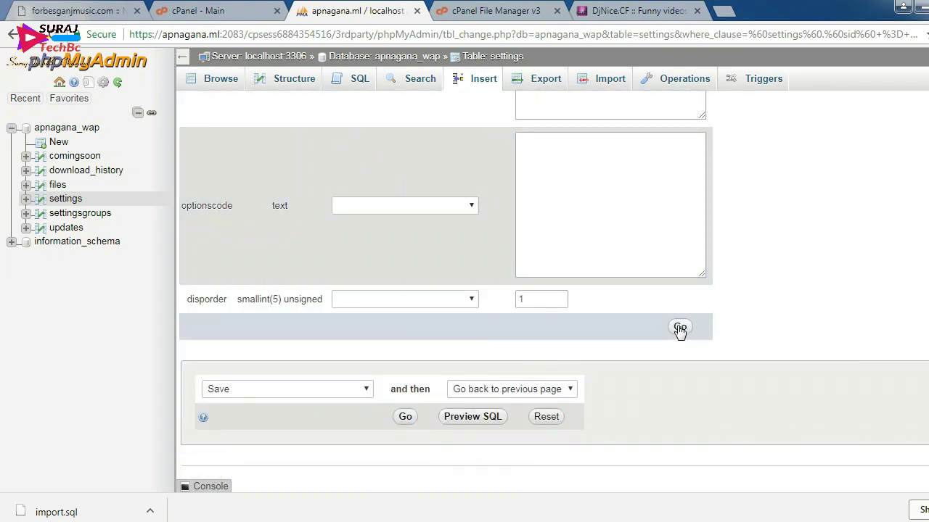
{"action": "left_click", "coordinate": [680, 328]}
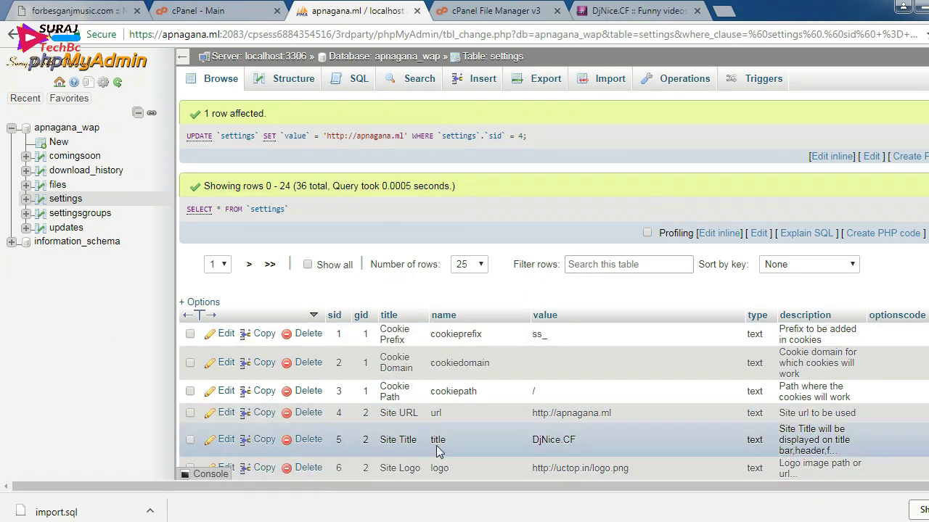
{"action": "left_click", "coordinate": [225, 441]}
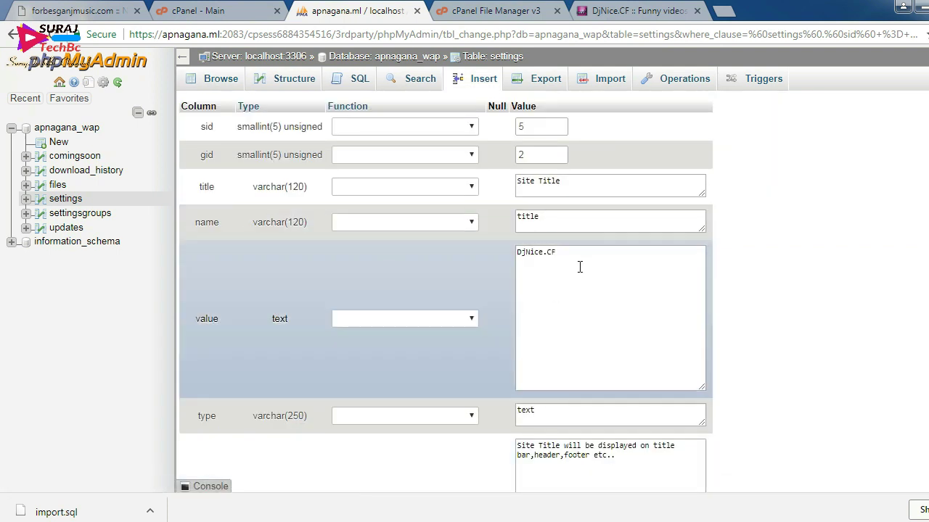
Replace the Site Title value DjNice.CF with Apnagana.ml and save the row
{"action": "left_click", "coordinate": [585, 256]}
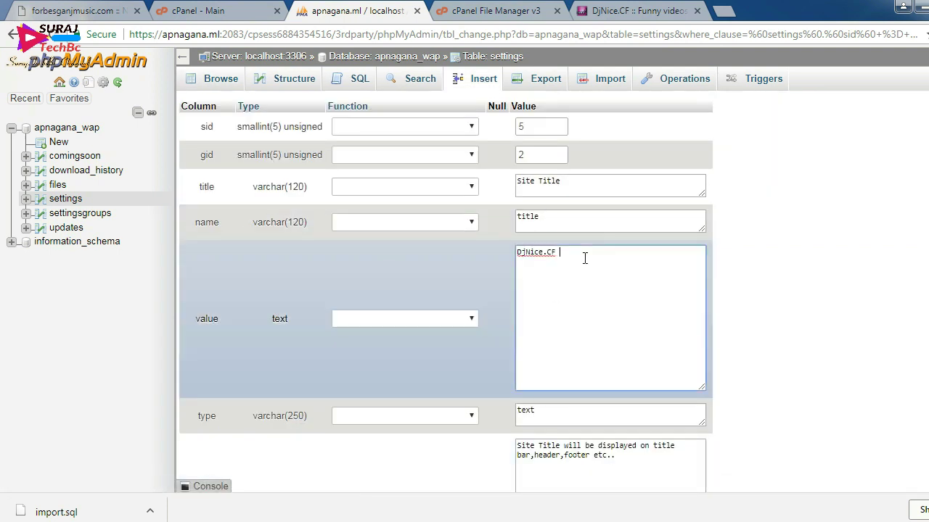
{"action": "left_click_drag", "start_coordinate": [584, 256], "coordinate": [465, 275]}
{"action": "key", "text": "ctrl+v"}
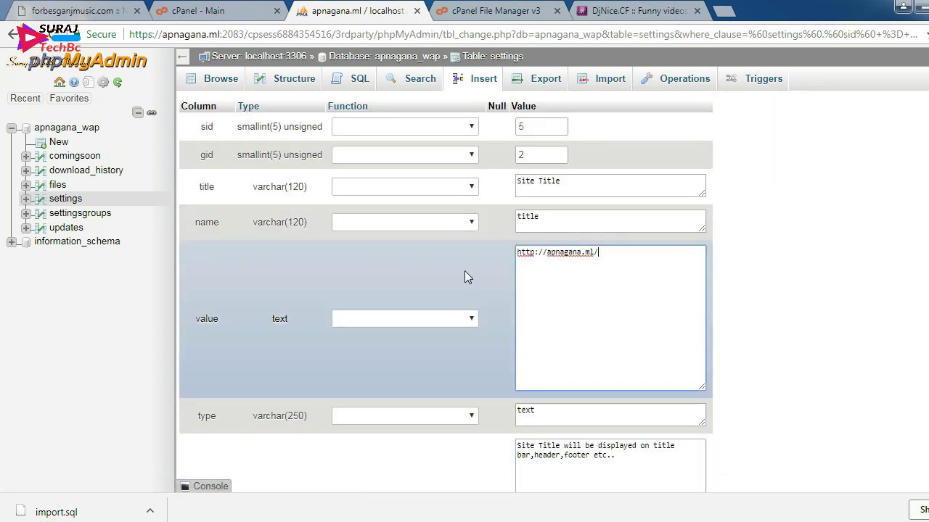
{"action": "left_click", "coordinate": [547, 252]}
{"action": "key", "text": "BackSpace"}
{"action": "key", "text": "BackSpace"}
{"action": "key", "text": "BackSpace"}
{"action": "key", "text": "BackSpace"}
{"action": "key", "text": "BackSpace"}
{"action": "key", "text": "BackSpace"}
{"action": "key", "text": "BackSpace"}
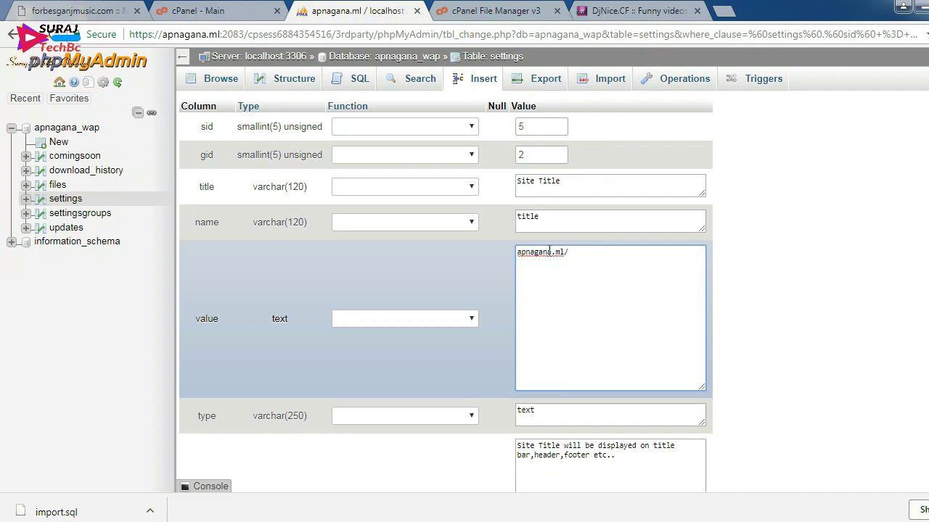
{"action": "key", "text": "Delete"}
{"action": "type", "text": "A"}
{"action": "scroll", "coordinate": [571, 288], "scroll_direction": "down", "scroll_amount": 8}
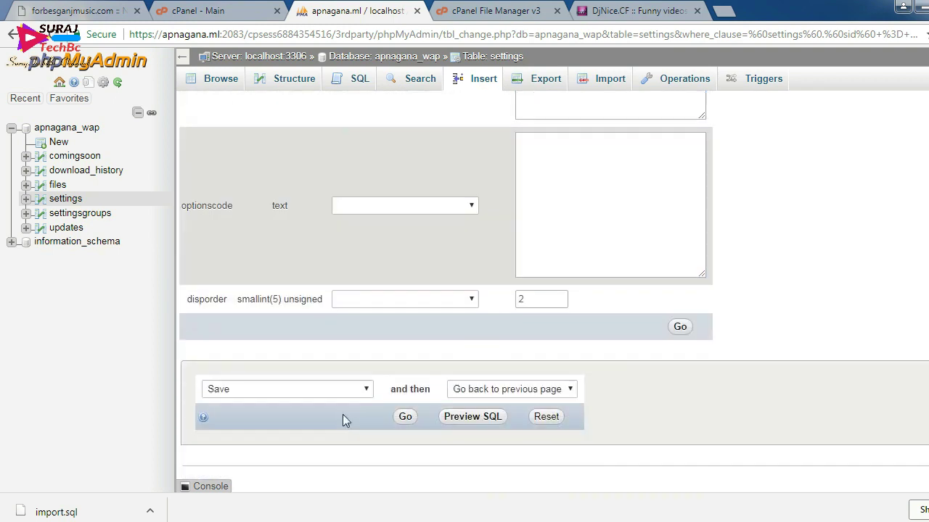
{"action": "left_click", "coordinate": [680, 326]}
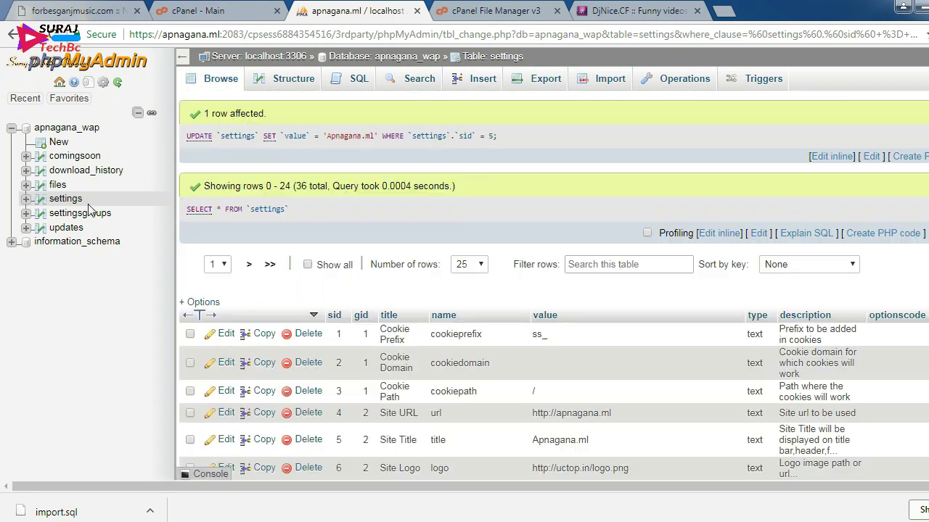
{"action": "scroll", "coordinate": [653, 403], "scroll_direction": "down", "scroll_amount": 2}
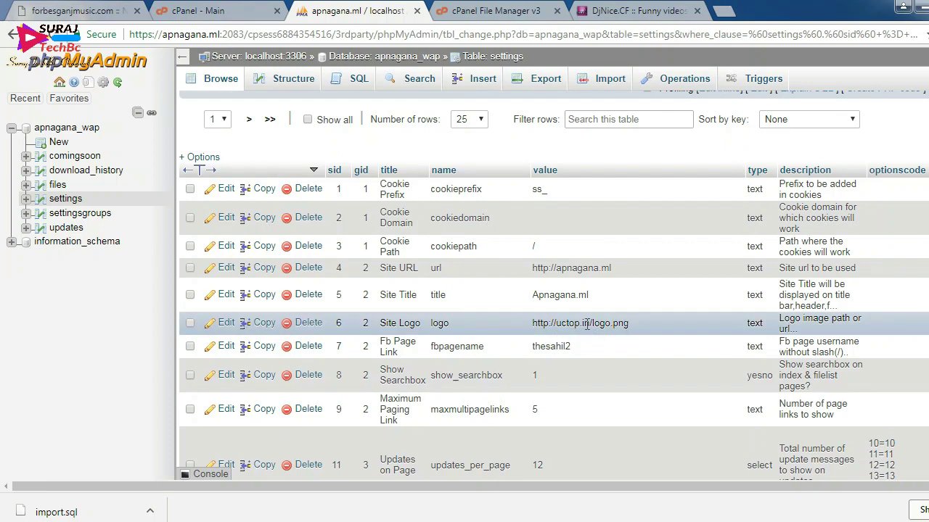
{"action": "left_click", "coordinate": [622, 11]}
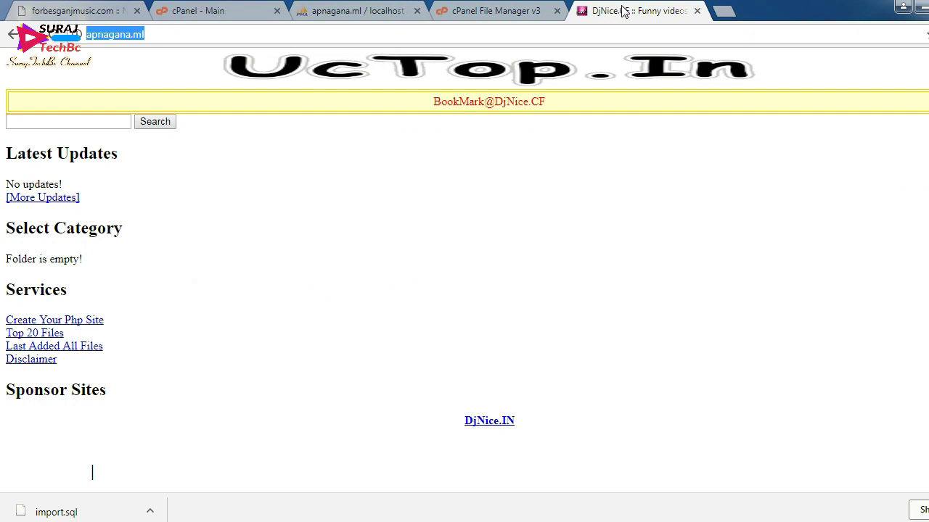
Reload apnagana.ml, then go to apnagana.ml/admin to reach the Admin Cp panel
{"action": "left_click", "coordinate": [496, 39]}
{"action": "key", "text": "Return"}
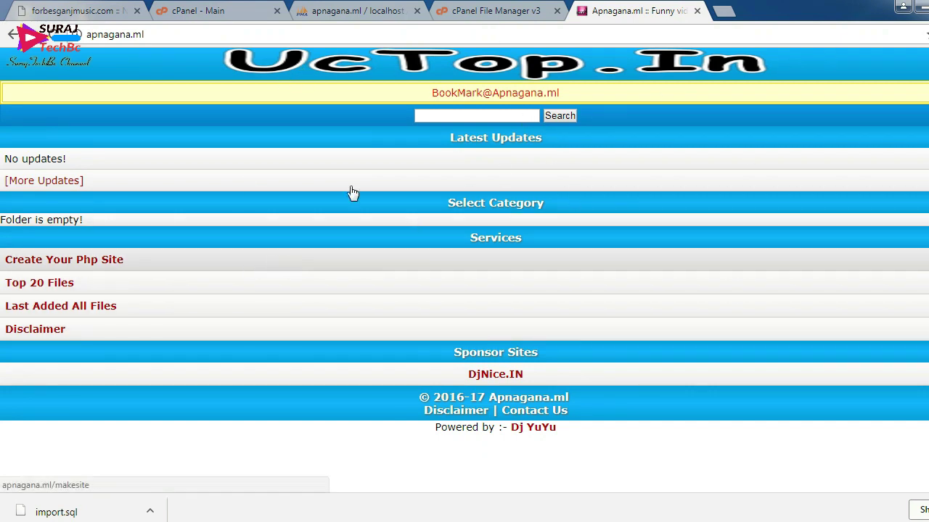
{"action": "left_click", "coordinate": [186, 32]}
{"action": "left_click", "coordinate": [185, 32]}
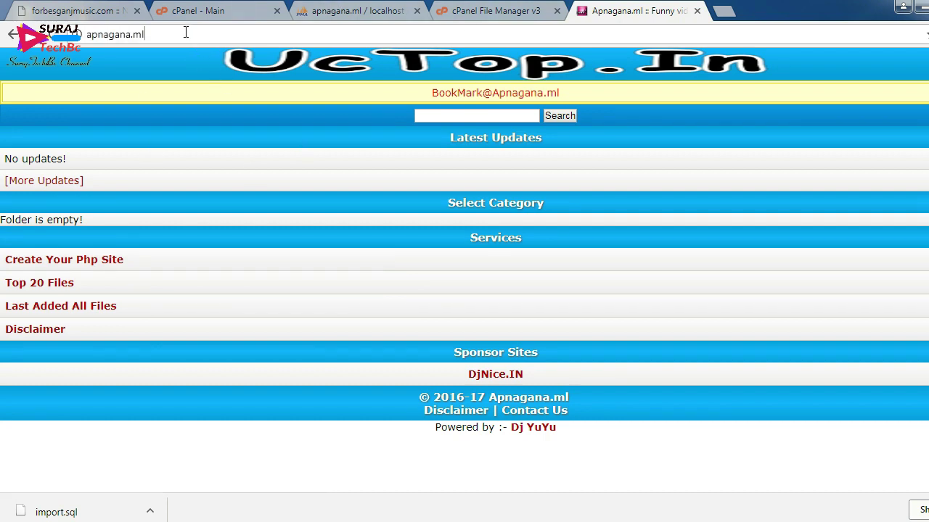
{"action": "type", "text": "/"}
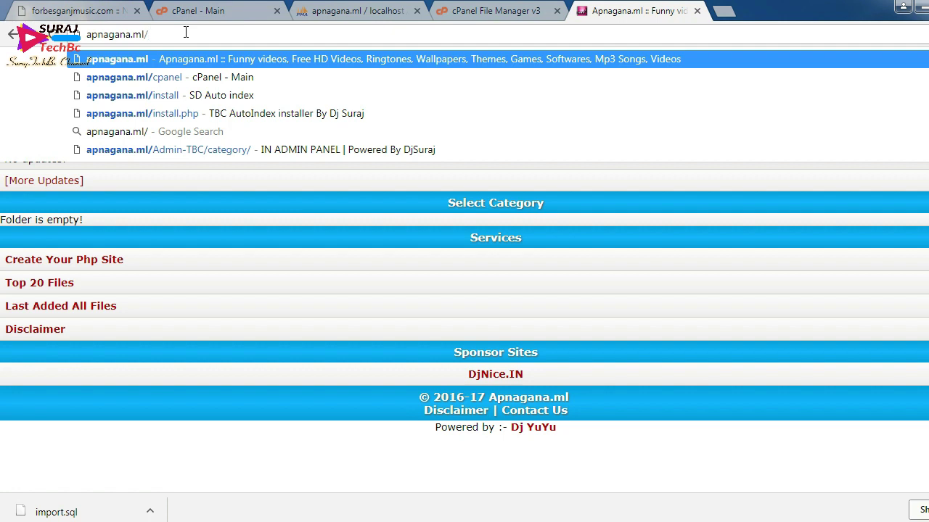
{"action": "type", "text": "a"}
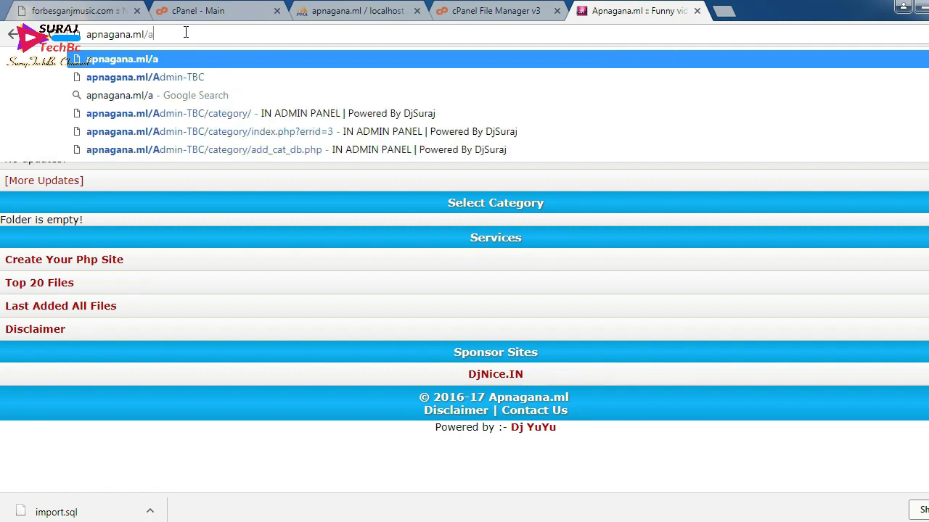
{"action": "type", "text": "dmin"}
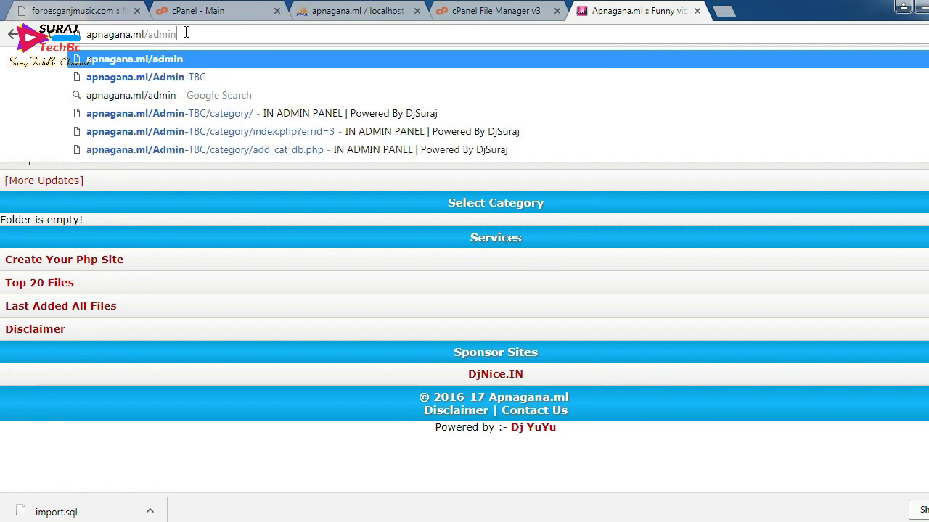
{"action": "key", "text": "Return"}
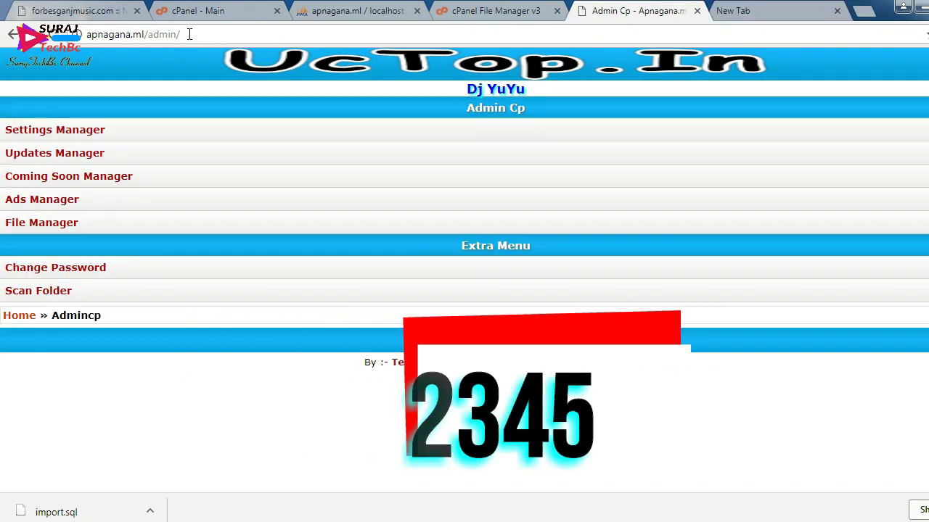
Enter the old and new admin passwords in the Change Password form and submit
{"action": "left_click", "coordinate": [189, 34]}
{"action": "left_click", "coordinate": [190, 34]}
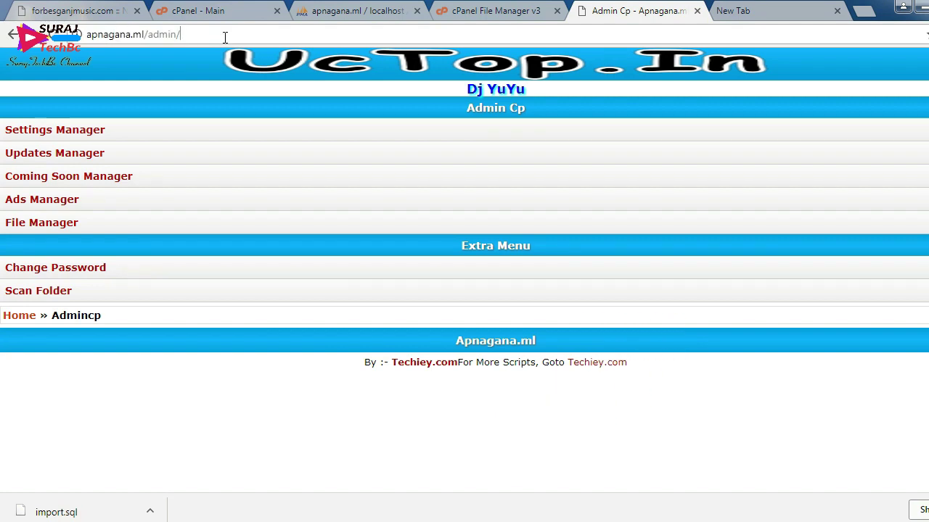
{"action": "key", "text": "BackSpace"}
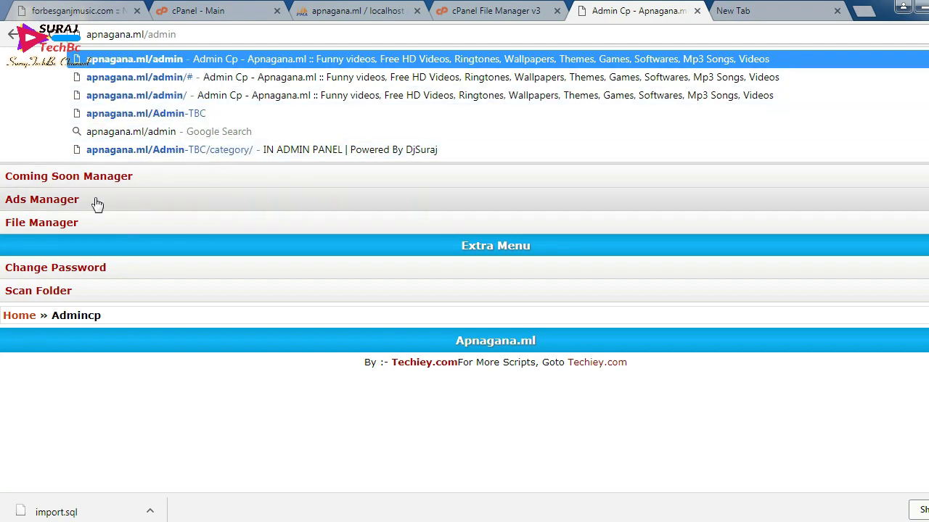
{"action": "left_click", "coordinate": [41, 270]}
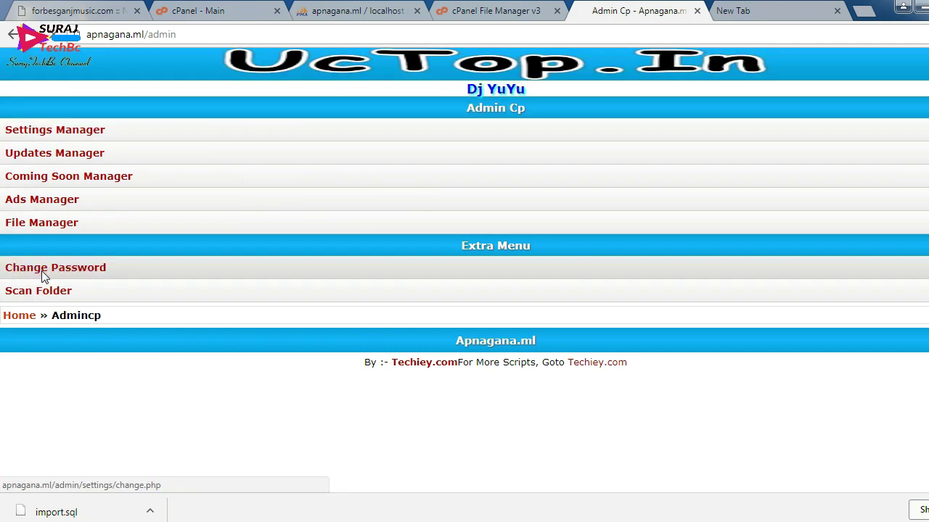
{"action": "left_click", "coordinate": [42, 269]}
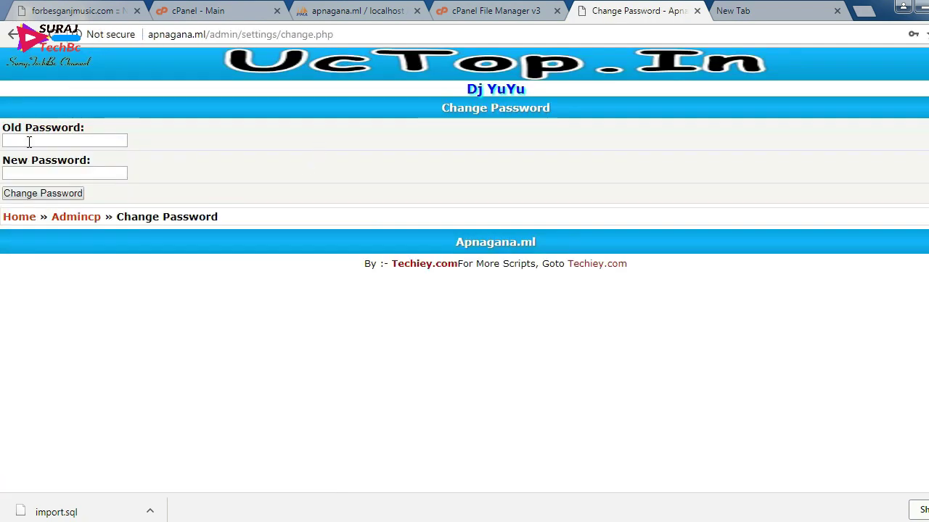
{"action": "left_click", "coordinate": [26, 139]}
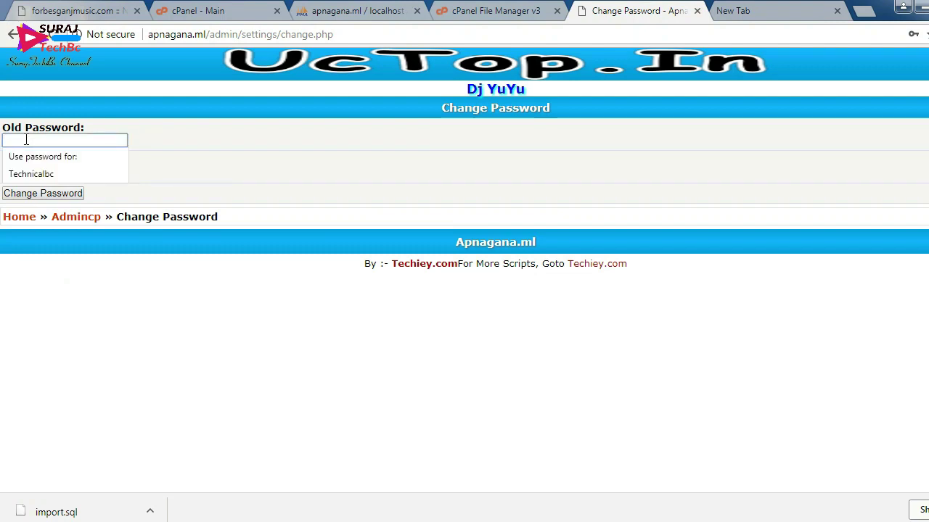
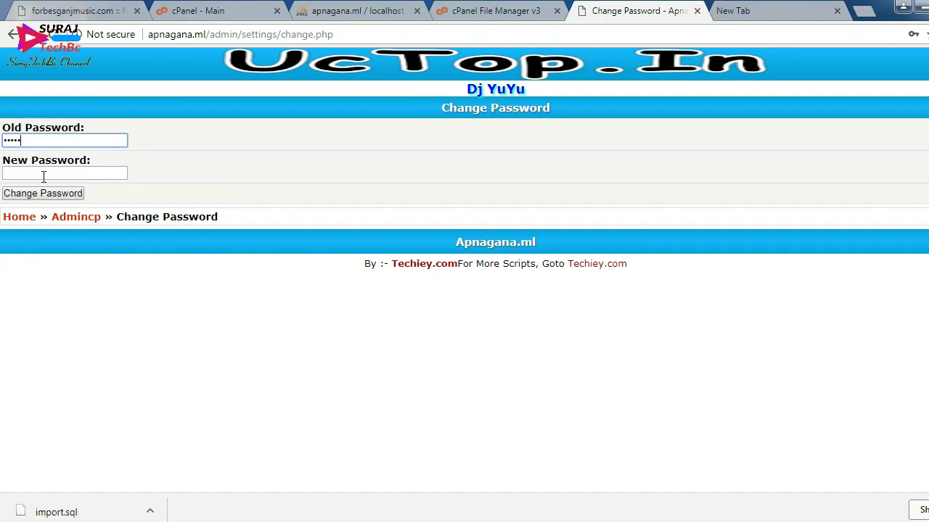
{"action": "left_click", "coordinate": [42, 173]}
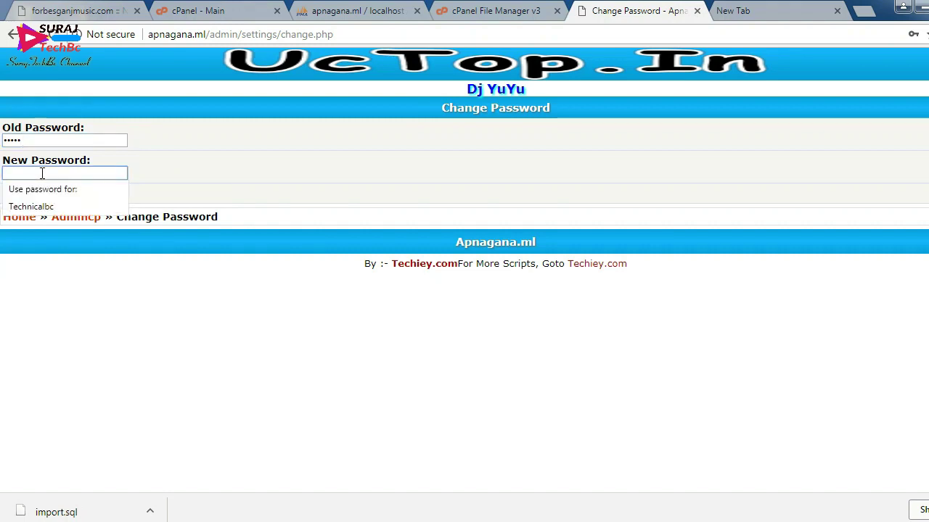
{"action": "type", "text": "a"}
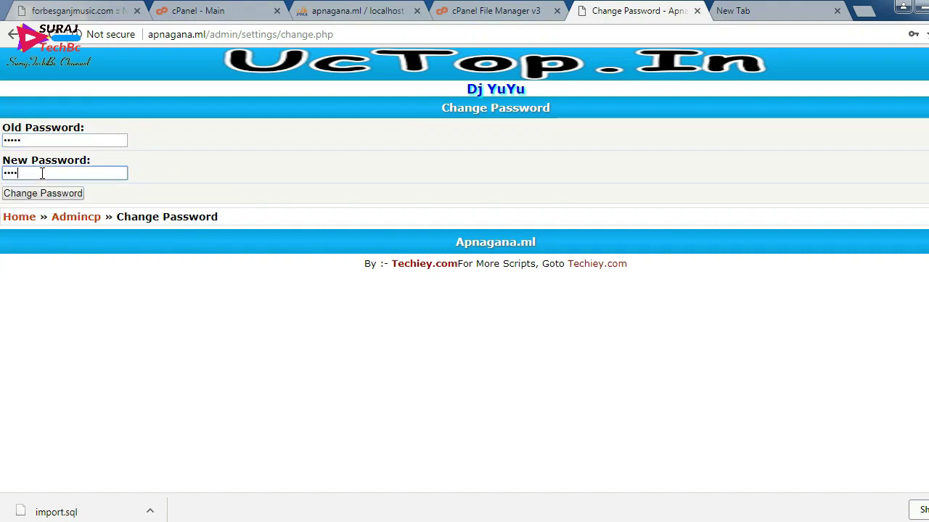
{"action": "left_click", "coordinate": [46, 201]}
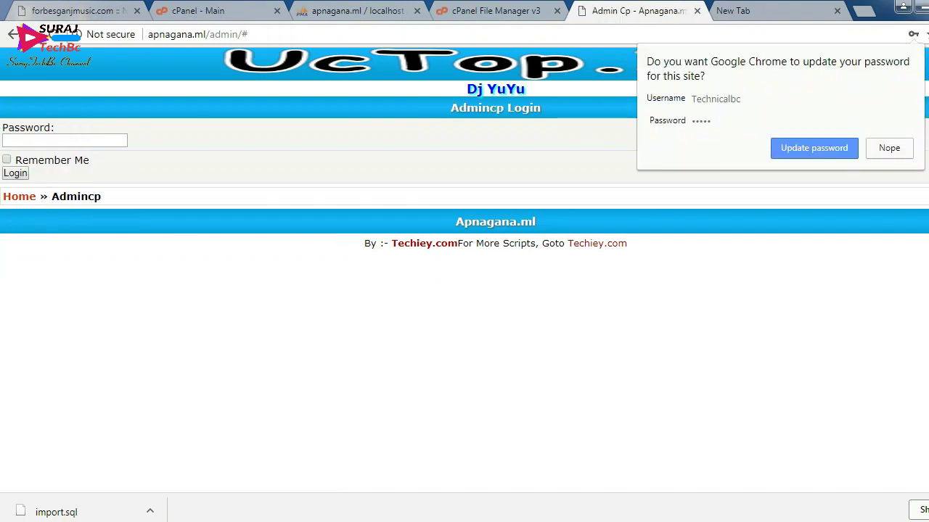
Save the updated password in Chrome, log into the admin panel, and open Settings Manager's Watermark Settings
{"action": "left_click", "coordinate": [804, 148]}
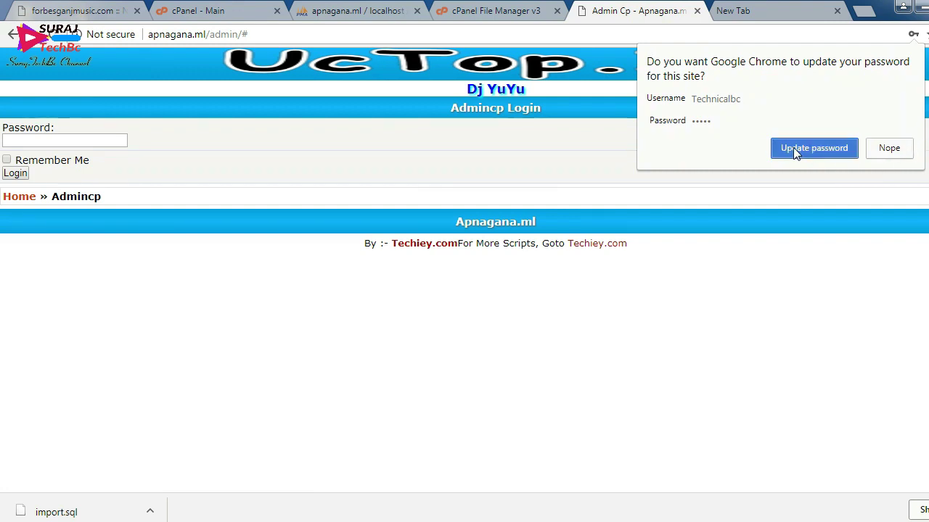
{"action": "left_click", "coordinate": [74, 140]}
{"action": "type", "text": "a"}
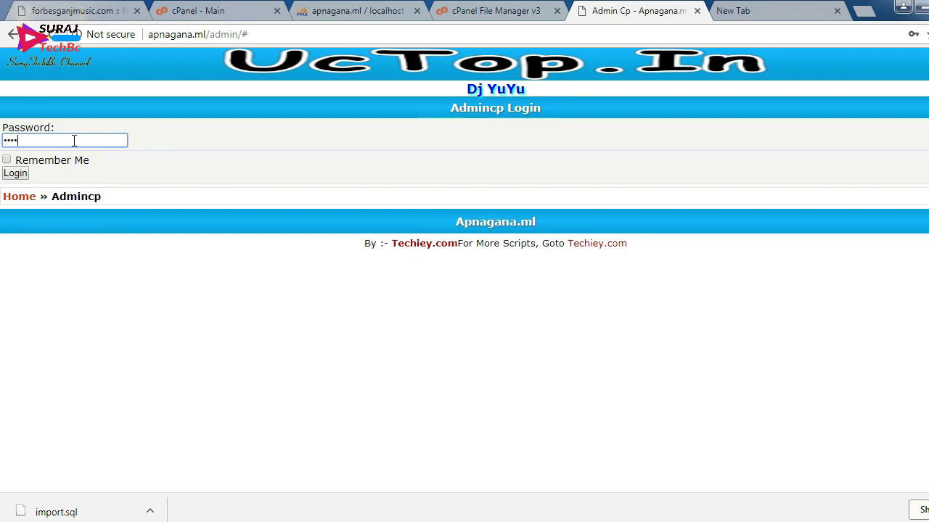
{"action": "left_click", "coordinate": [20, 175]}
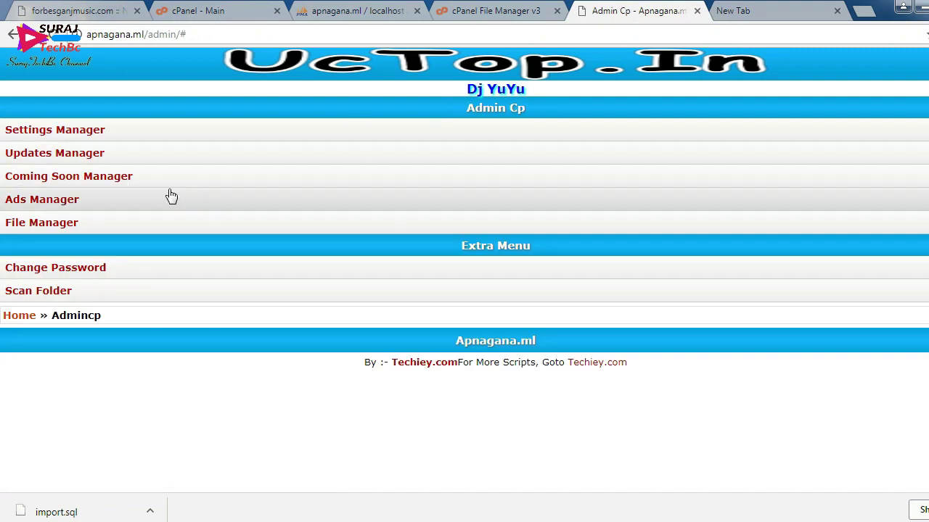
{"action": "left_click", "coordinate": [37, 130]}
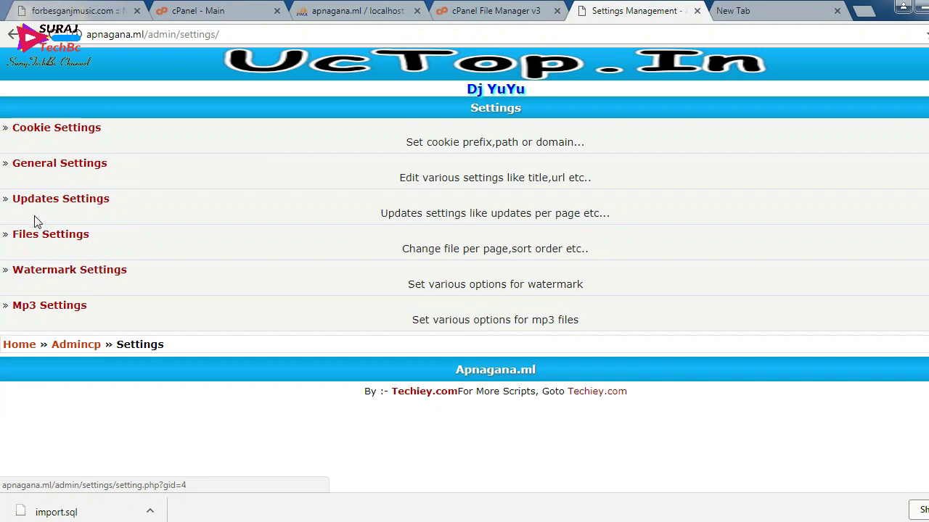
{"action": "left_click", "coordinate": [82, 269]}
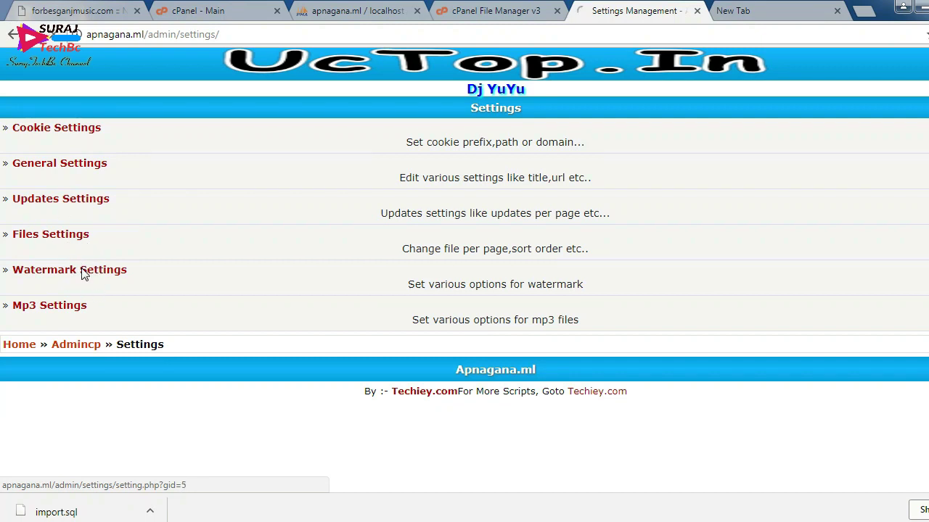